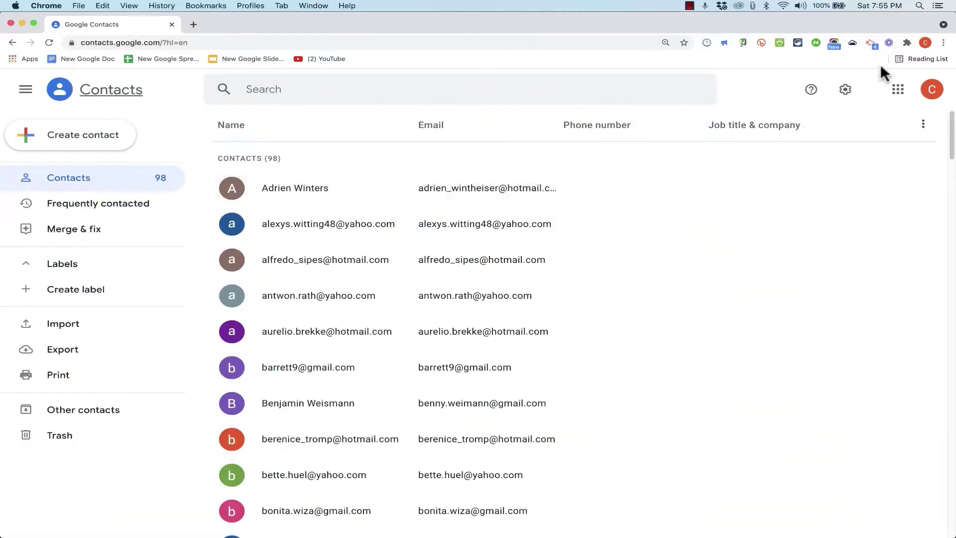
- Open the Google apps launcher over the contact list, then close it again
click(899, 93)
click(899, 93)
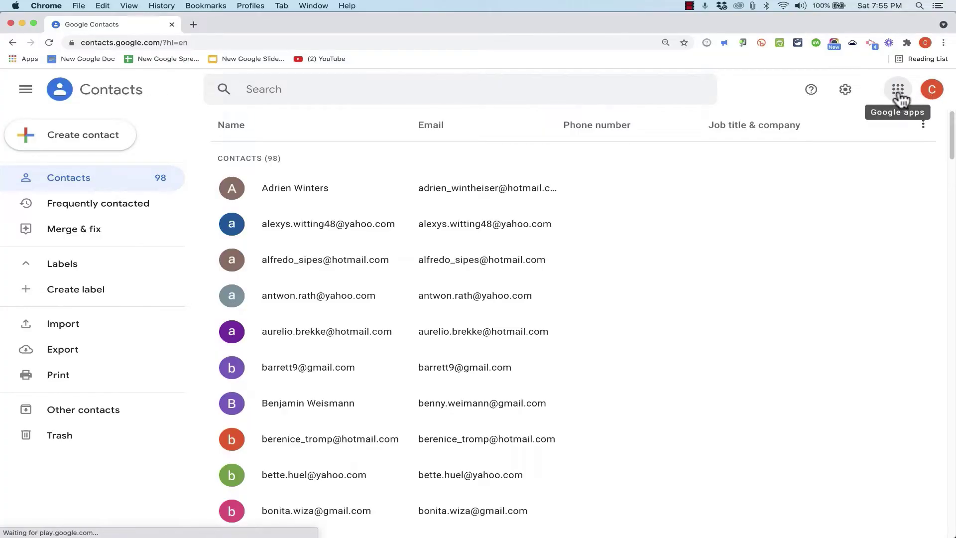
- In Gmail, start a new message to a suggested contact and close it to Drafts
click(899, 93)
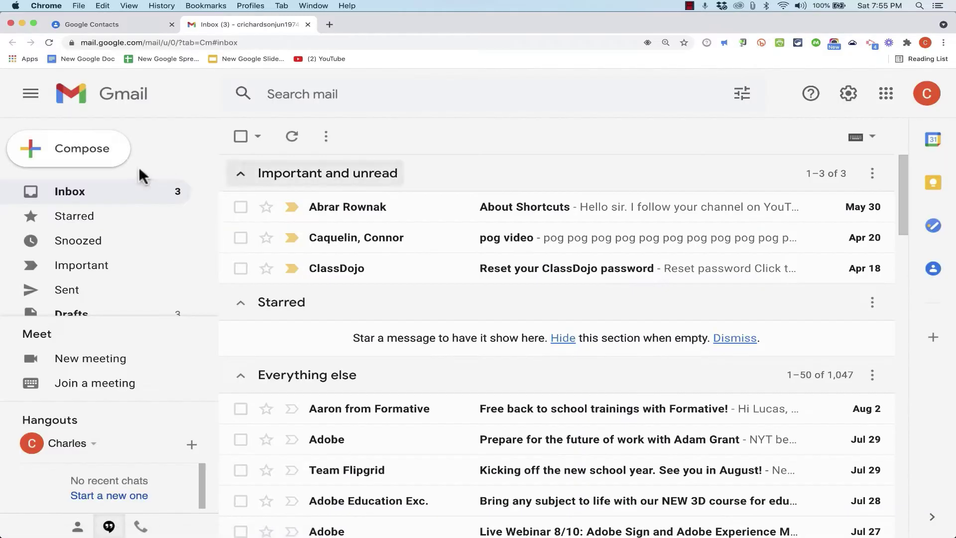
click(29, 148)
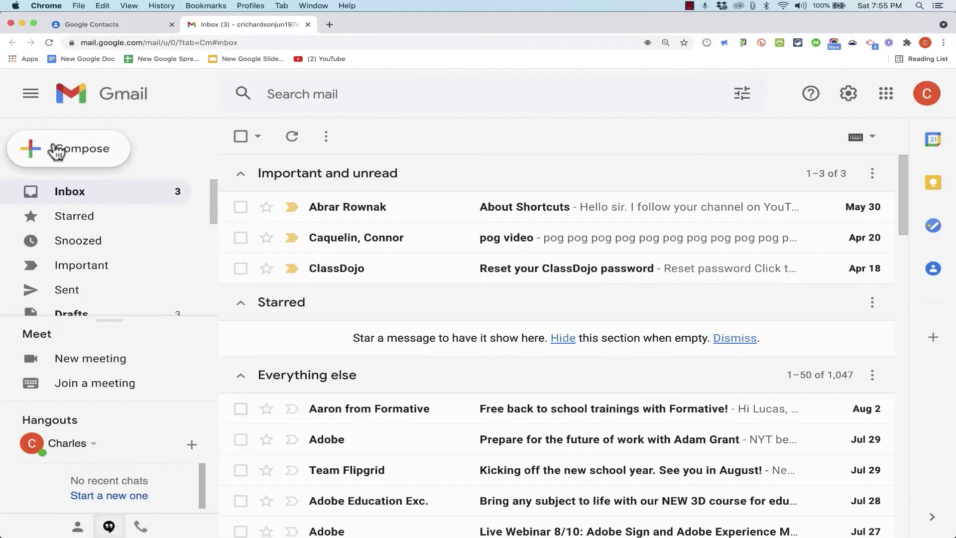
click(857, 191)
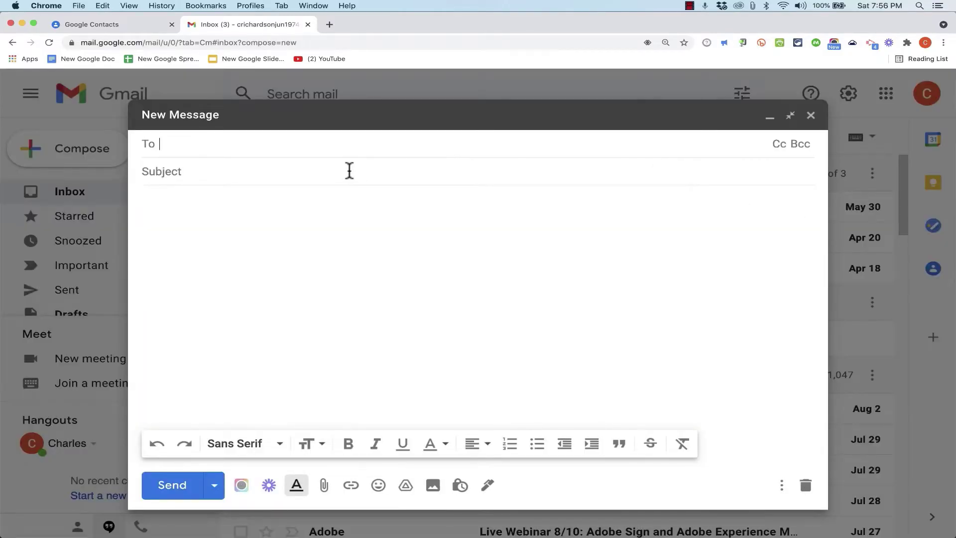
text(ale)
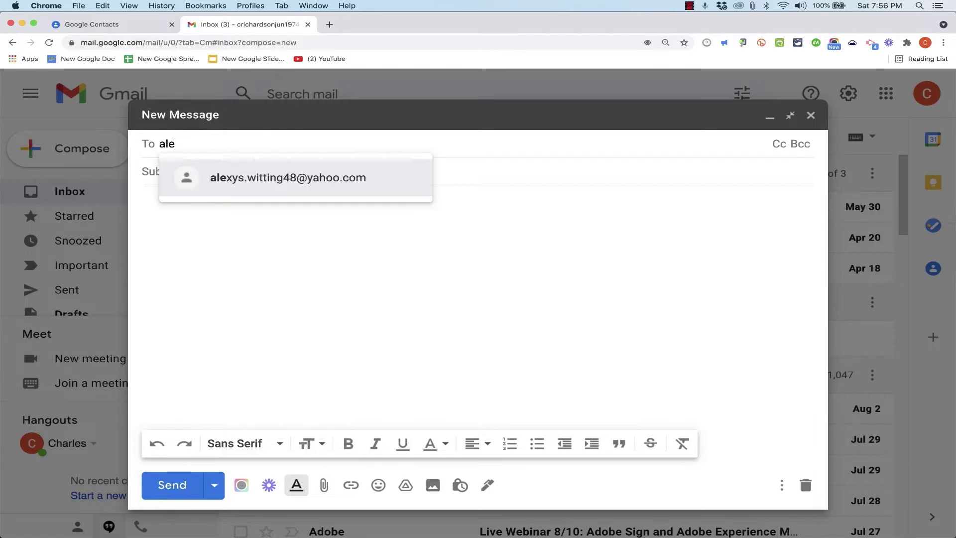
text(x)
click(205, 175)
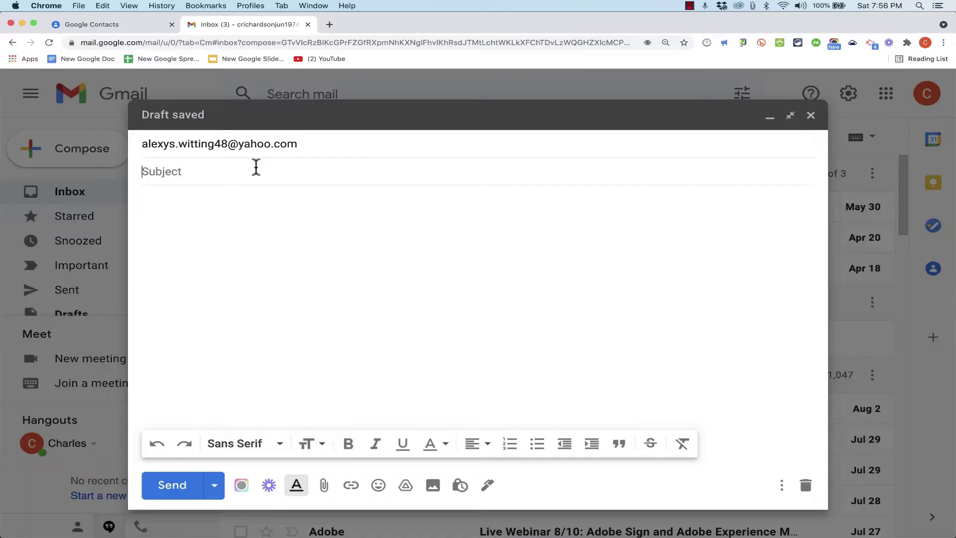
key(Escape)
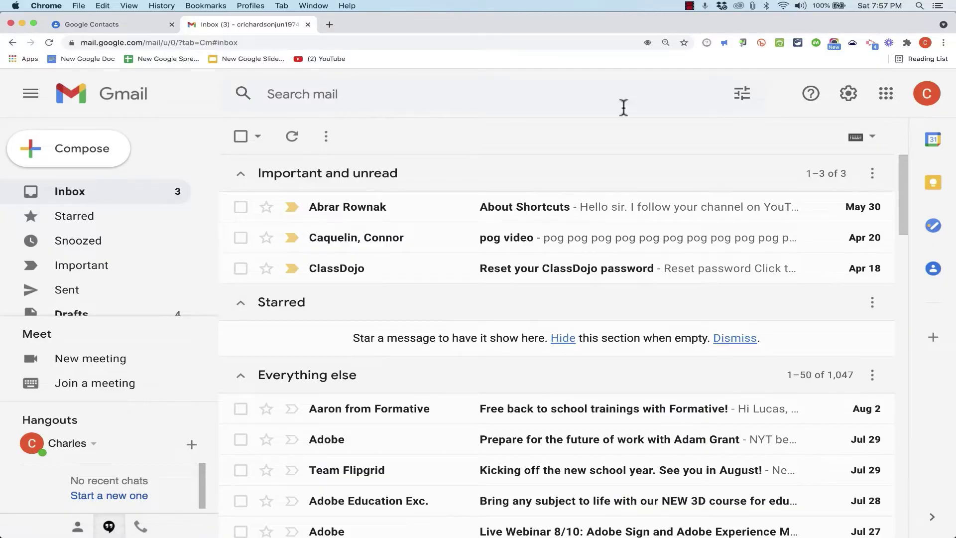
- Open Google Contacts in a new tab from Gmail's apps launcher
click(887, 95)
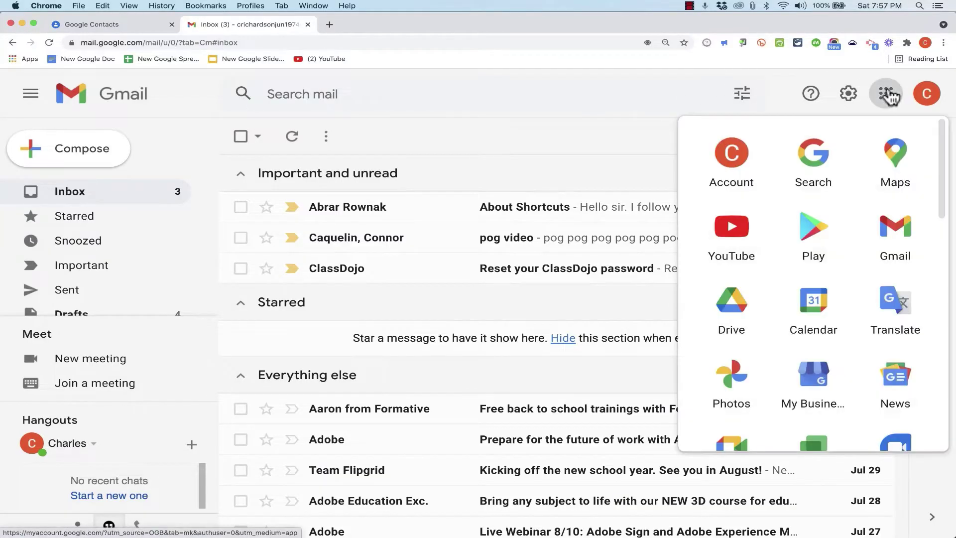
scroll(821, 305, down, 3)
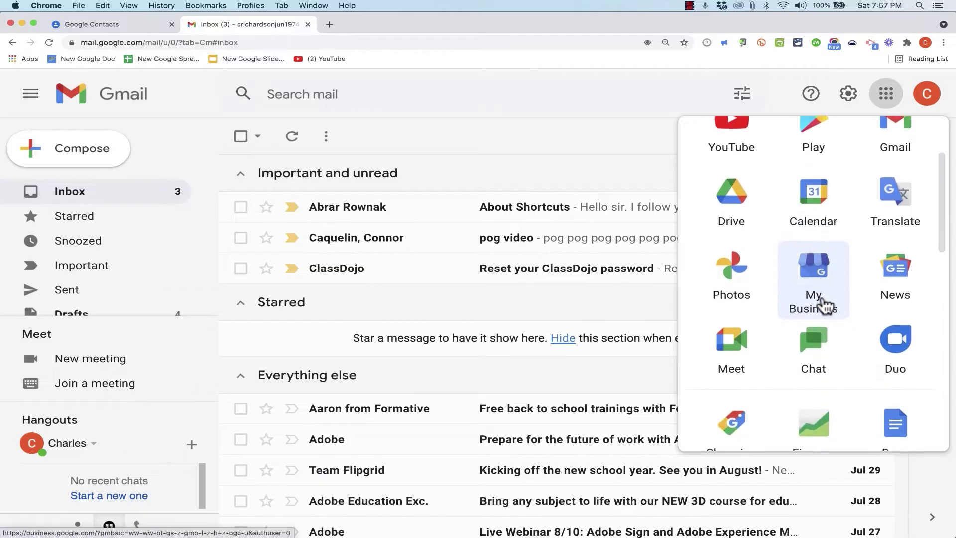
scroll(824, 303, down, 3)
click(891, 356)
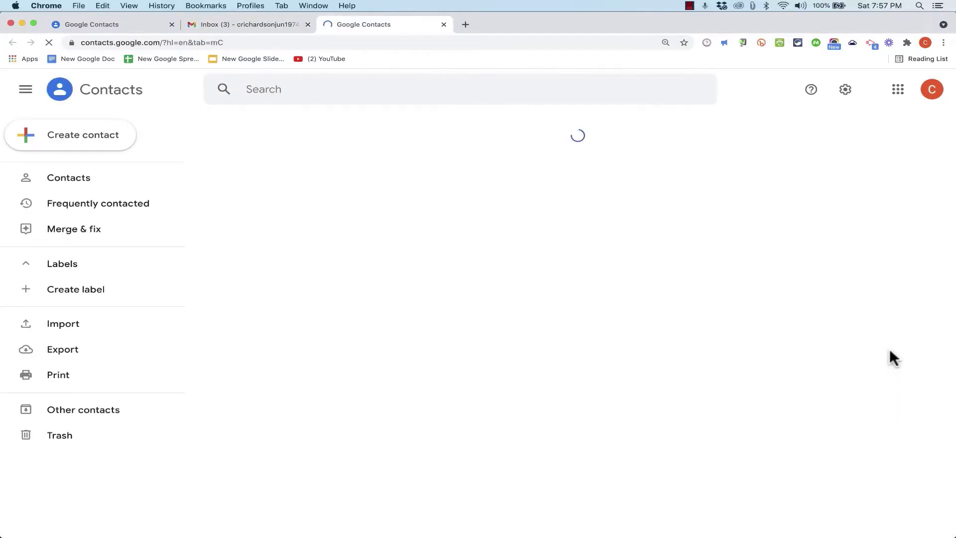
- Close the older duplicate Contacts tab and bring up the Create contact options
click(172, 25)
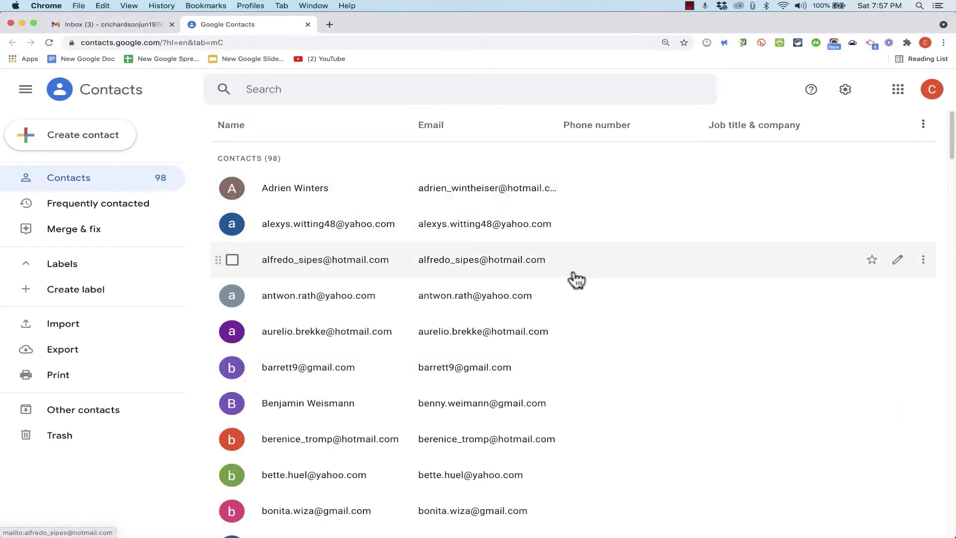
scroll(577, 279, down, 20)
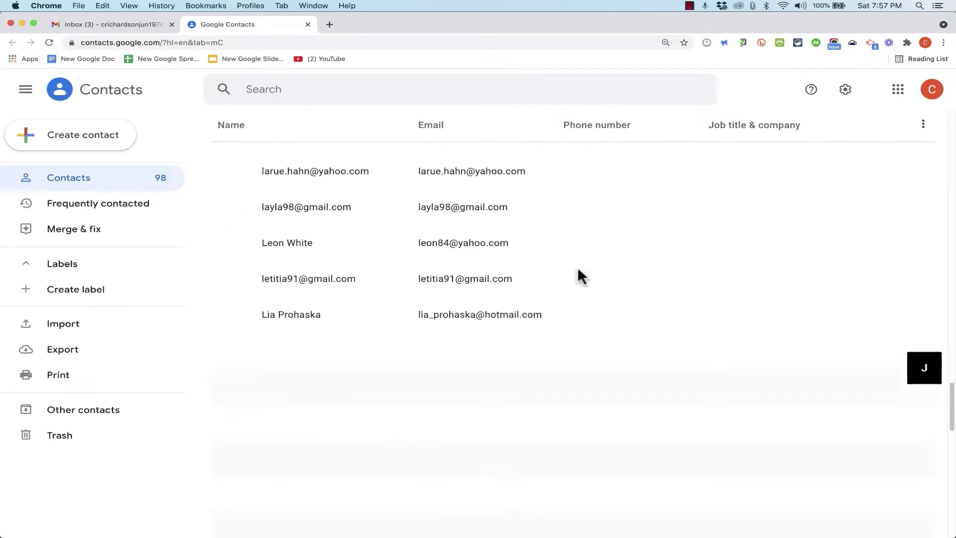
scroll(581, 278, up, 20)
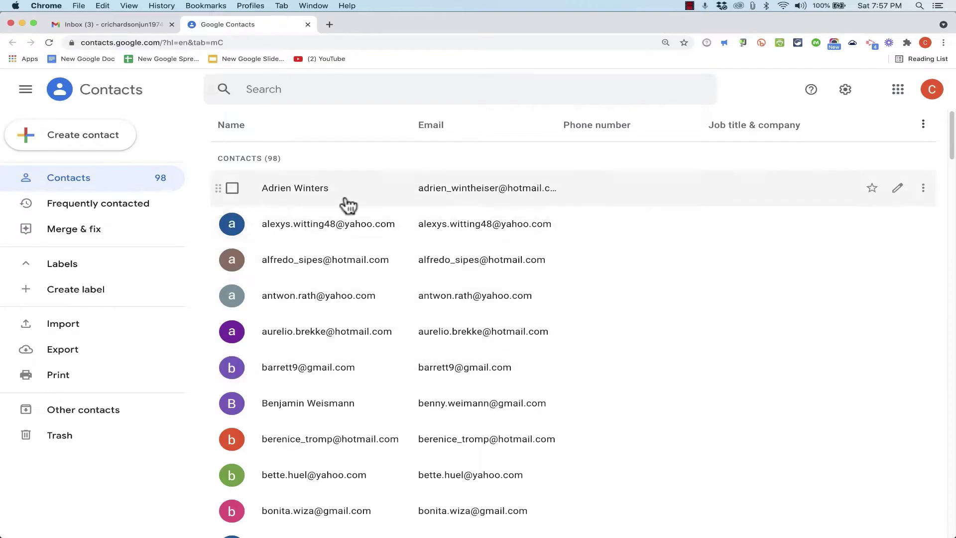
click(96, 140)
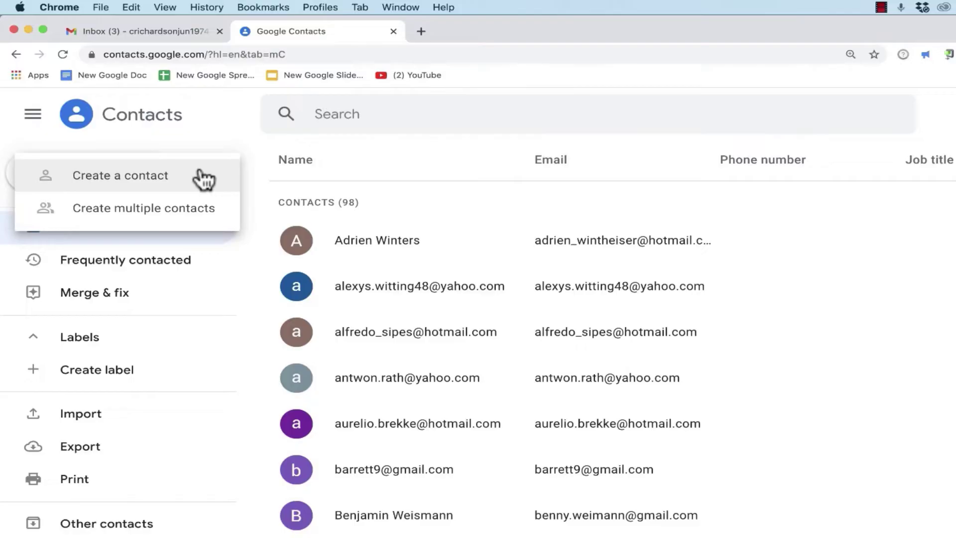
- Start a new contact with first and last name, company Synthpop Unlimited, job title CEO
click(160, 184)
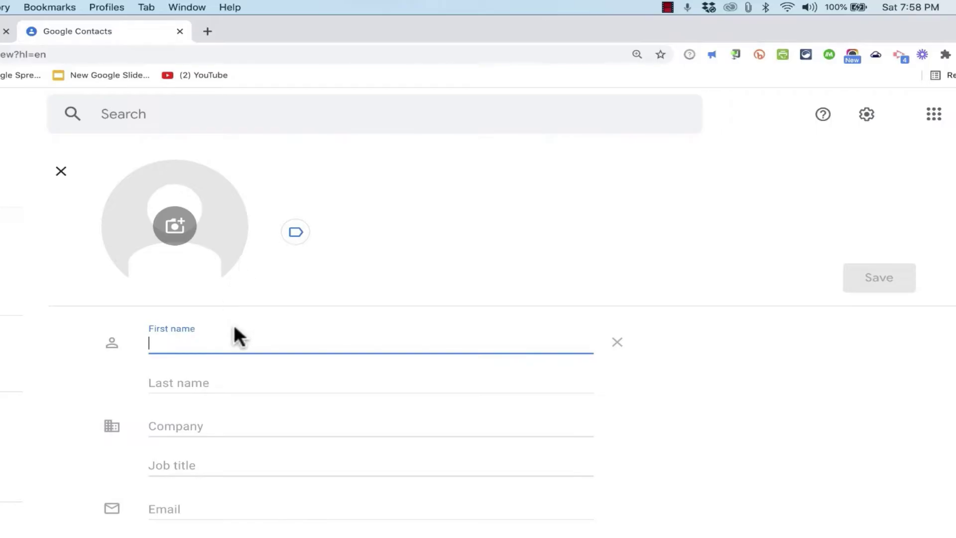
key(Tab)
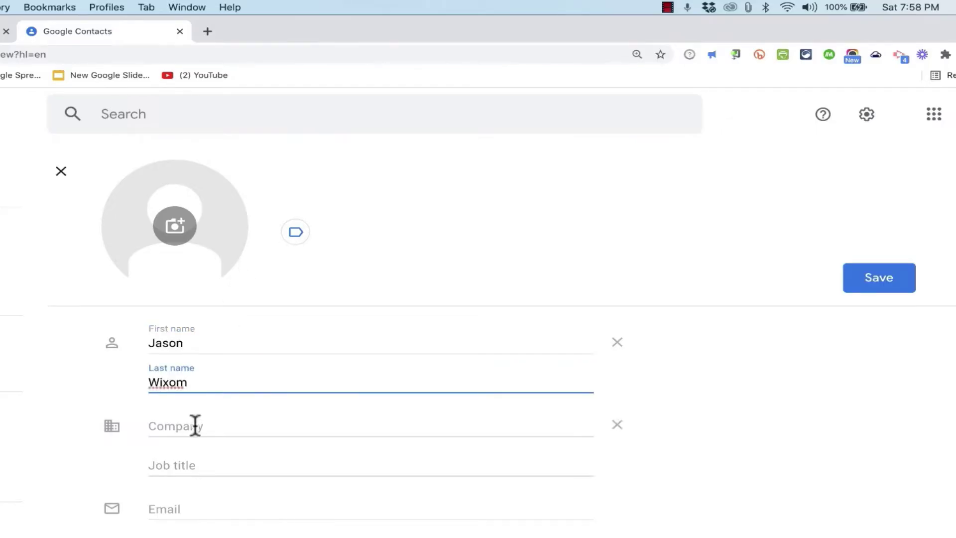
click(195, 426)
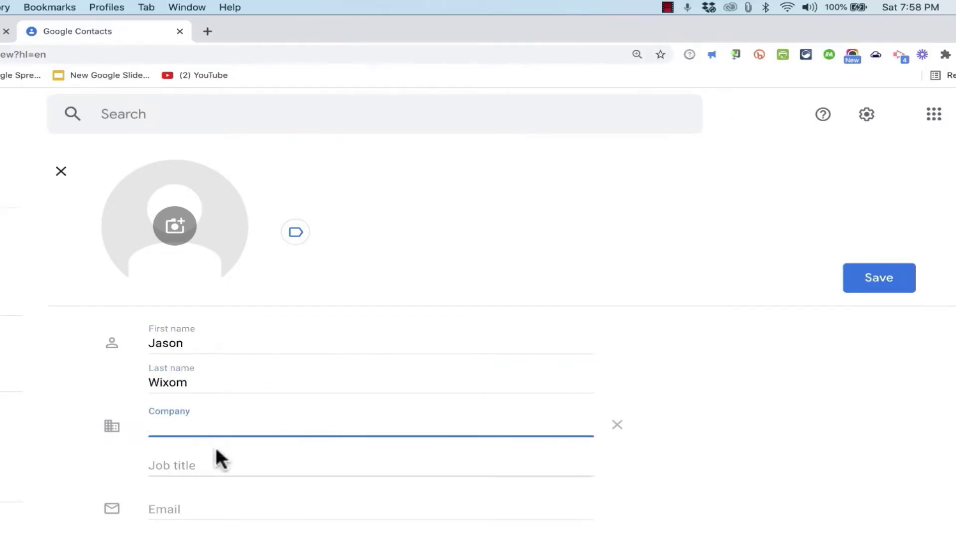
text(Synthpop Unlimited)
key(Tab)
text(CEO)
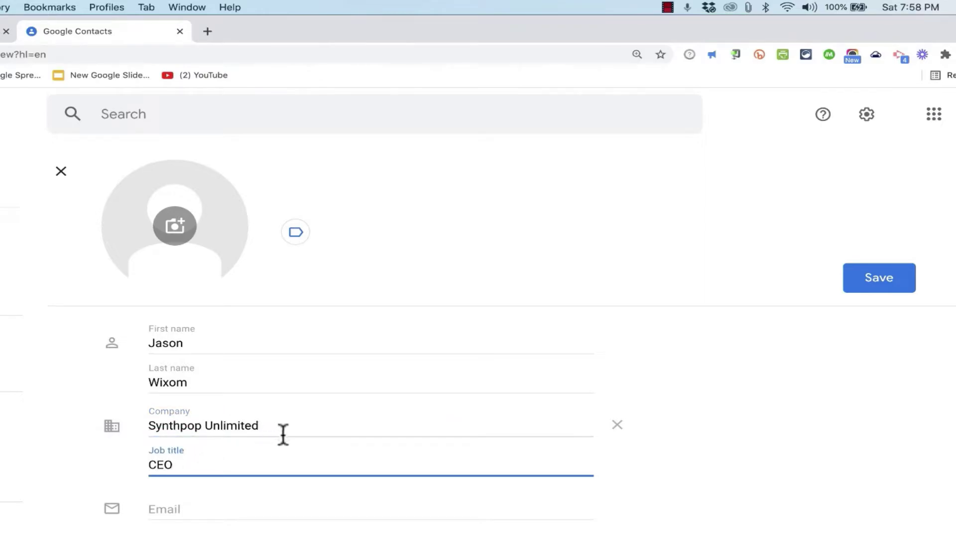
- Add the contact's e-mail address, phone number and the note 'Great to work with'
click(200, 505)
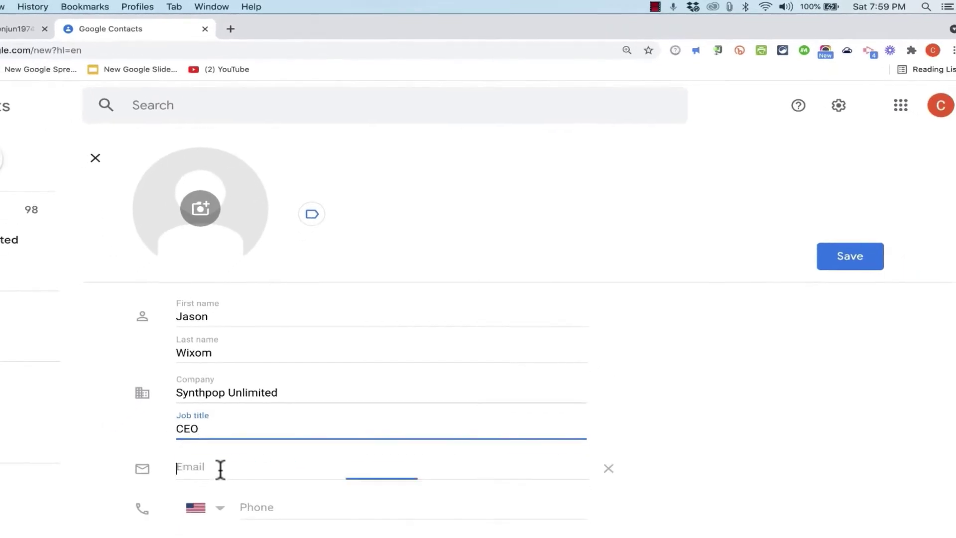
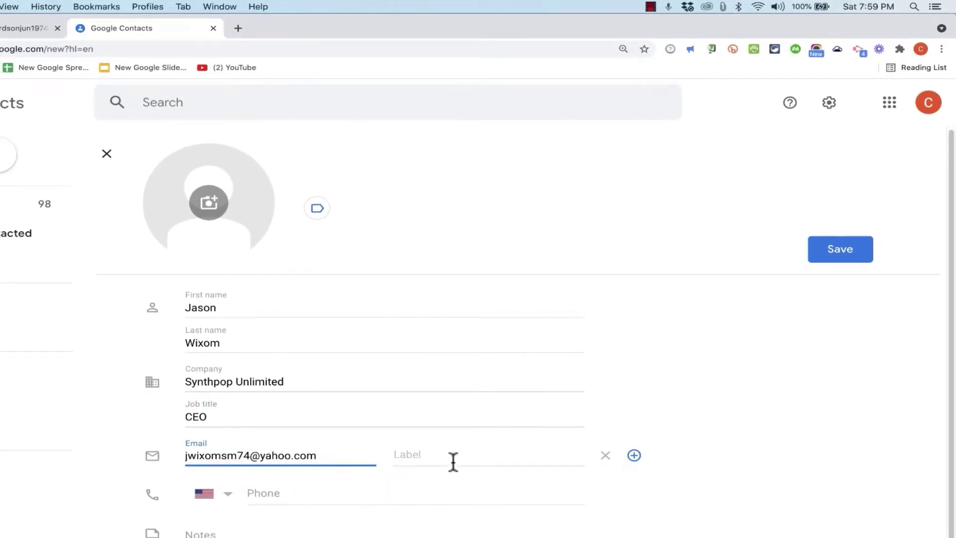
click(286, 492)
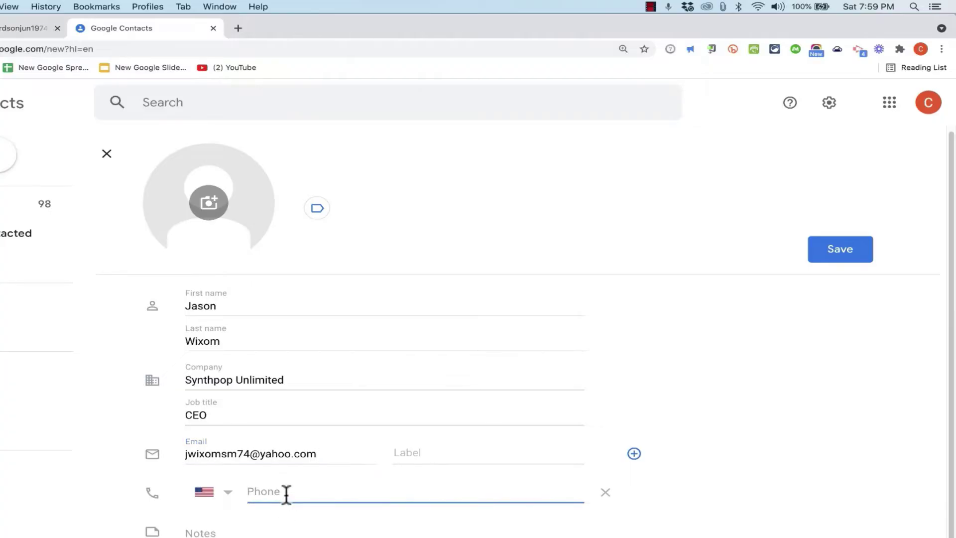
click(239, 530)
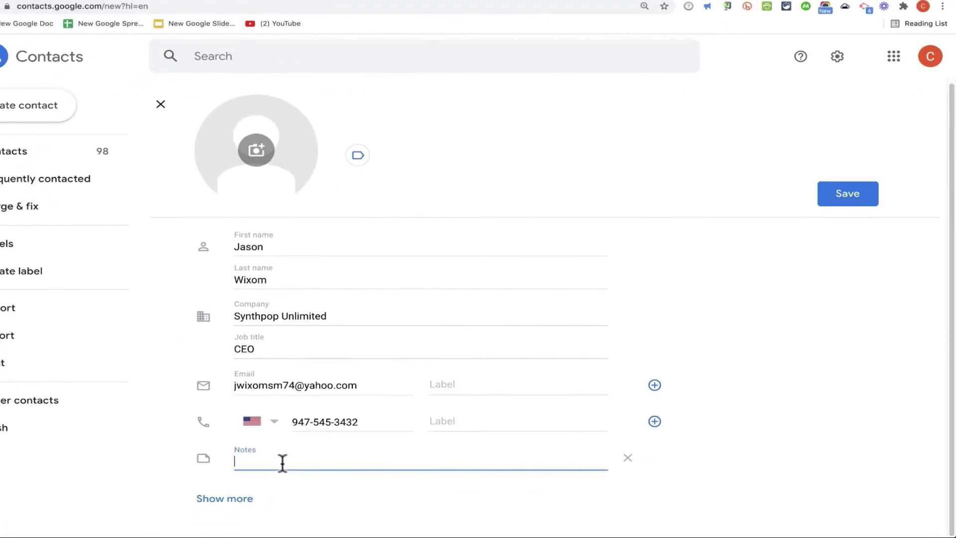
text(Great to work with)
click(227, 502)
scroll(269, 492, down, 10)
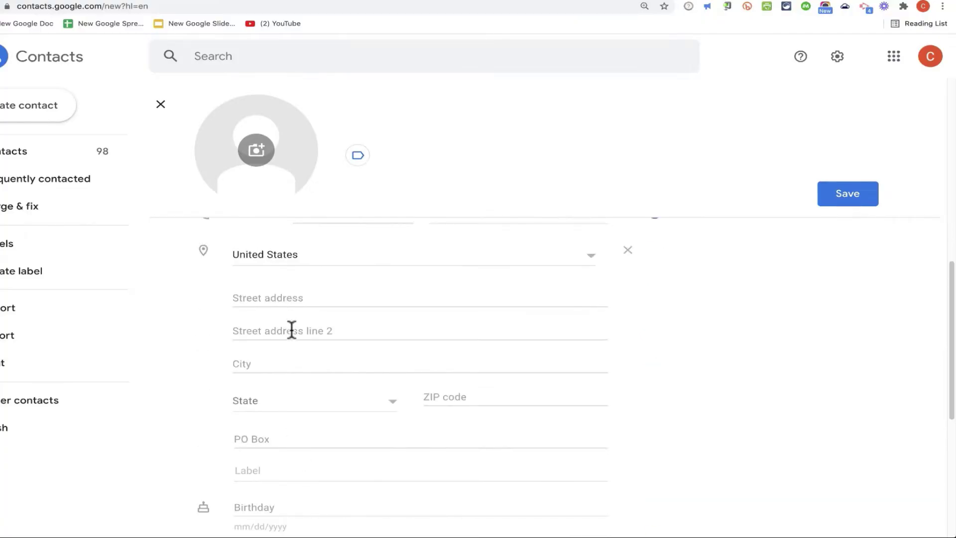
scroll(291, 331, down, 5)
scroll(460, 355, up, 15)
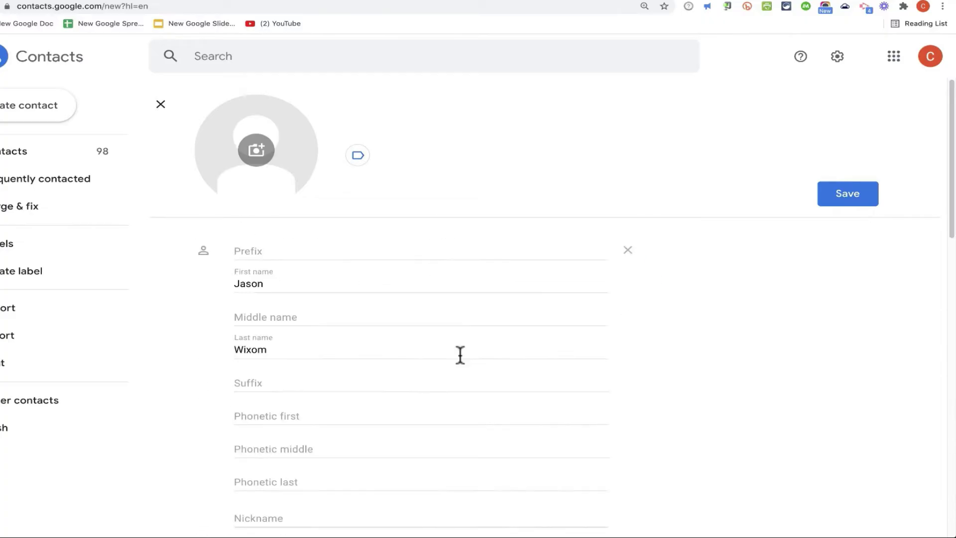
- Set a cropped cat picture as the new contact's photo and save the contact
click(256, 151)
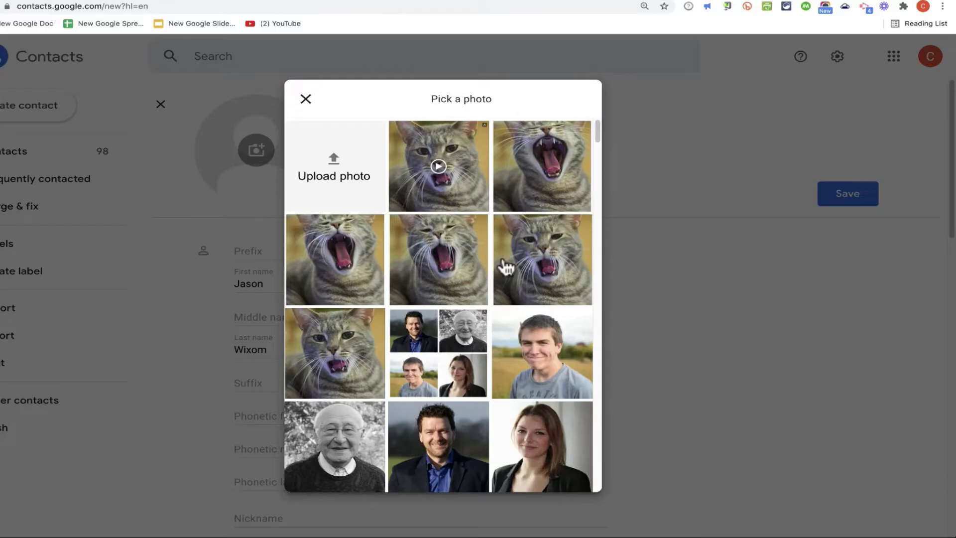
click(523, 242)
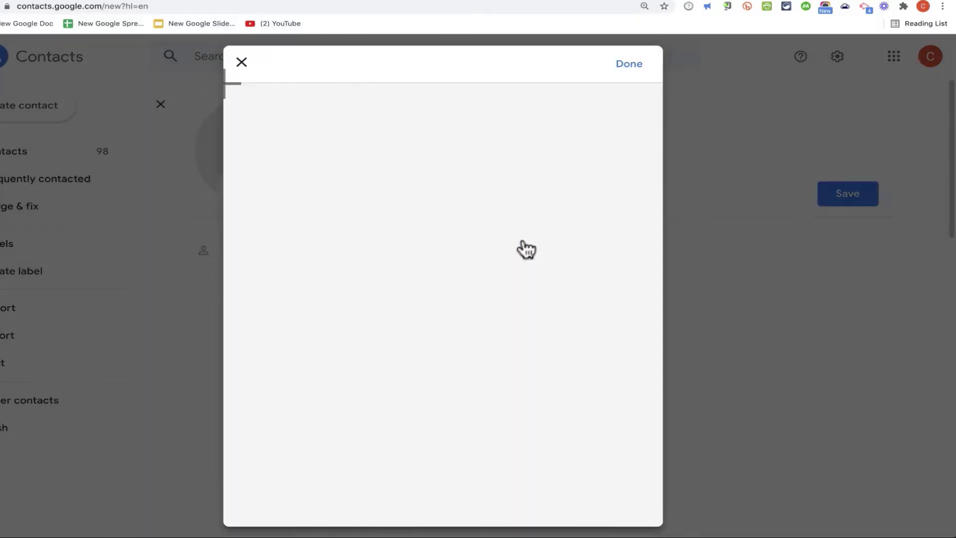
drag(527, 288, 492, 223)
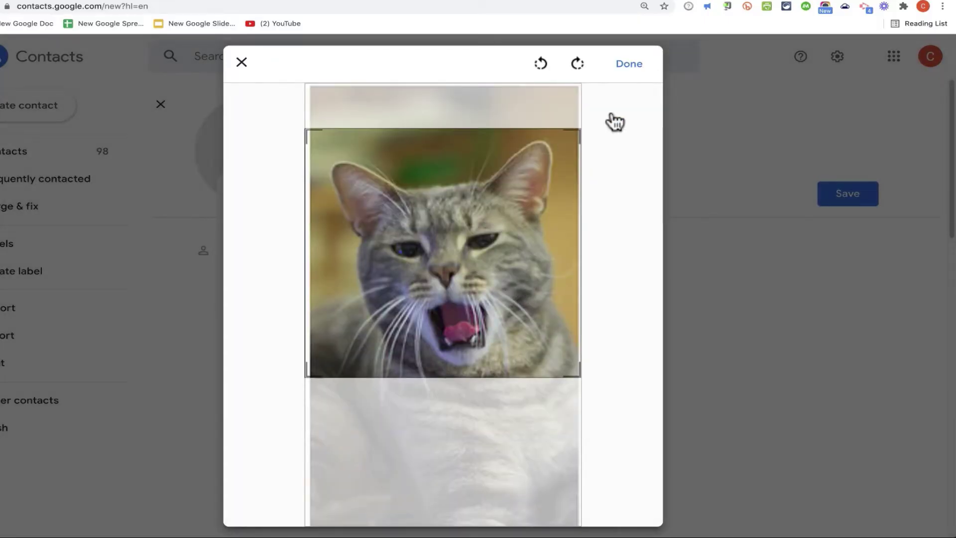
click(625, 64)
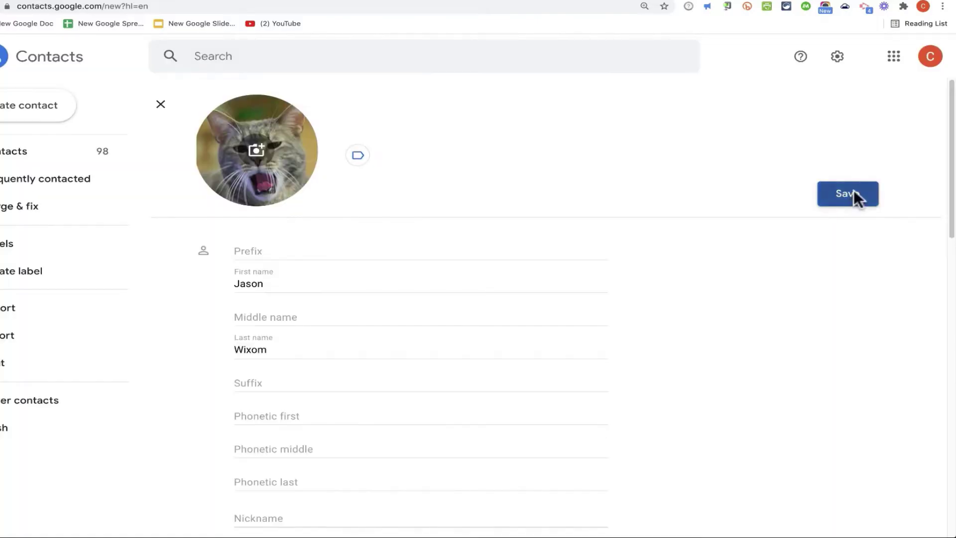
click(847, 193)
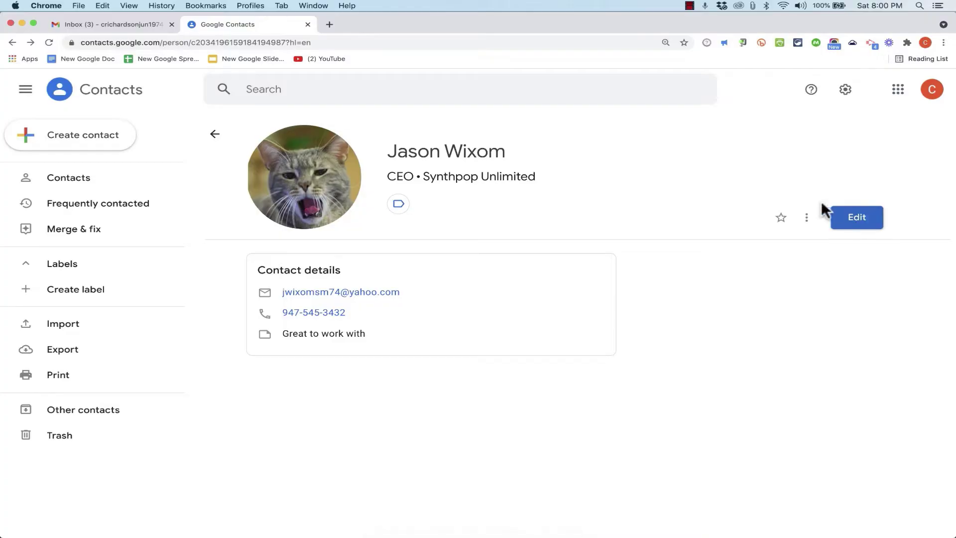
- Search for the new contact by first name, open it, then return to the full list
click(66, 179)
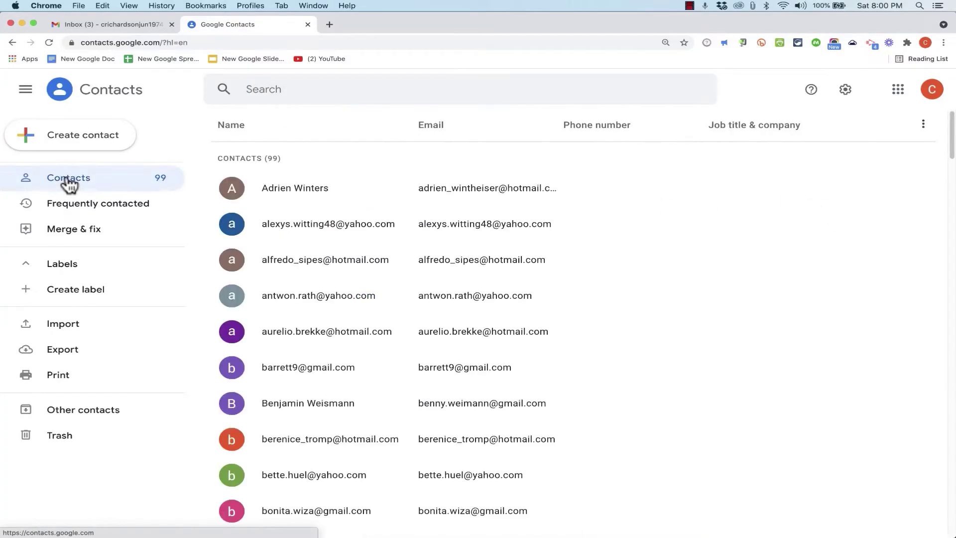
click(320, 98)
text(jason)
click(257, 124)
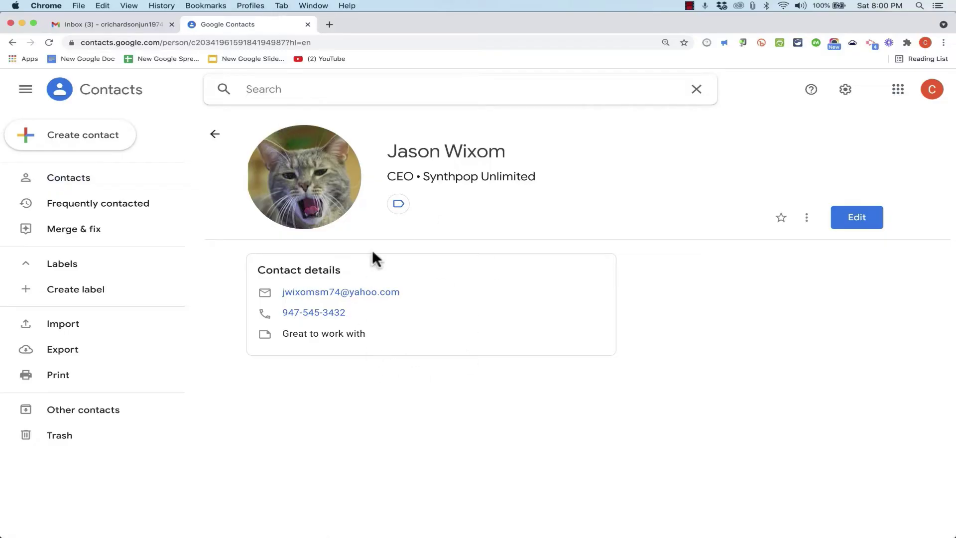
click(122, 183)
click(91, 145)
click(154, 169)
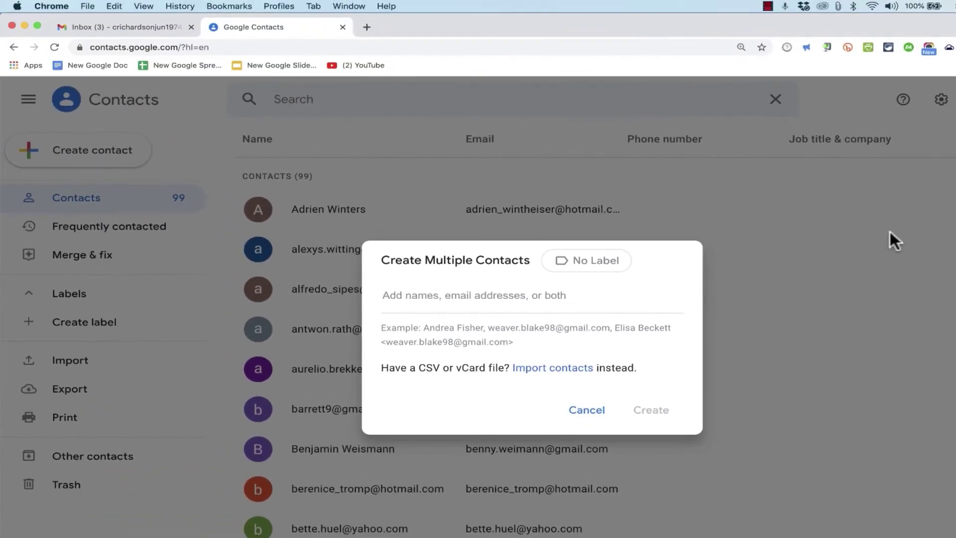
click(889, 231)
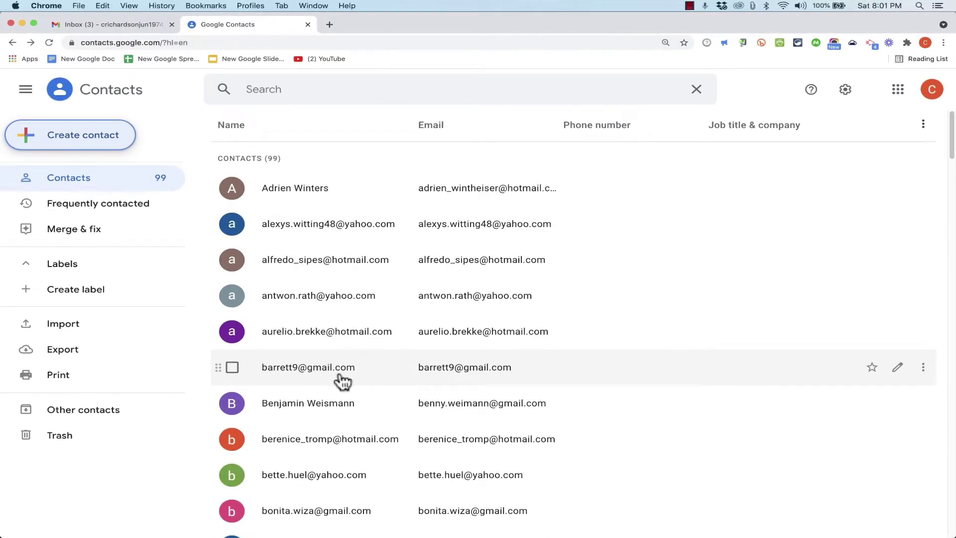
- Give the e-mail-only contact a first name and last name and save it
click(339, 370)
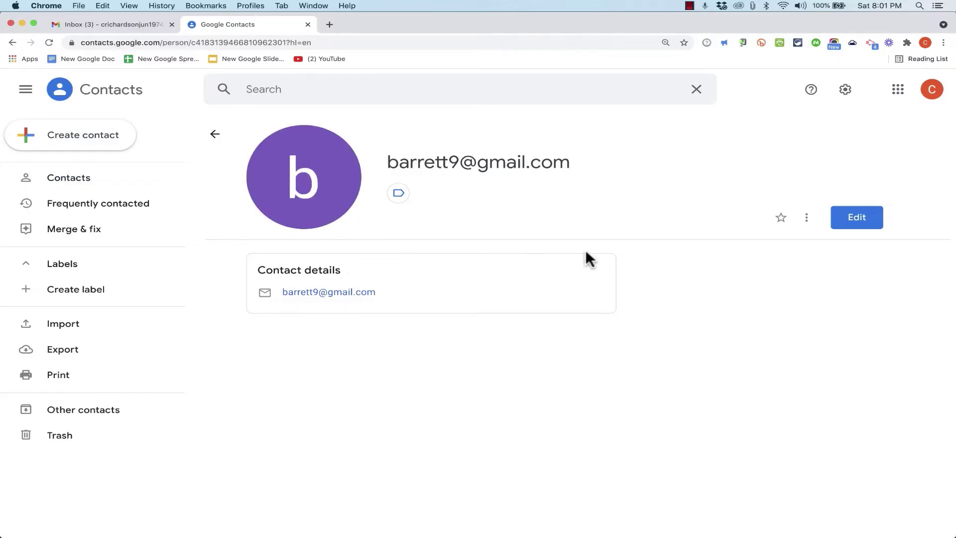
click(857, 218)
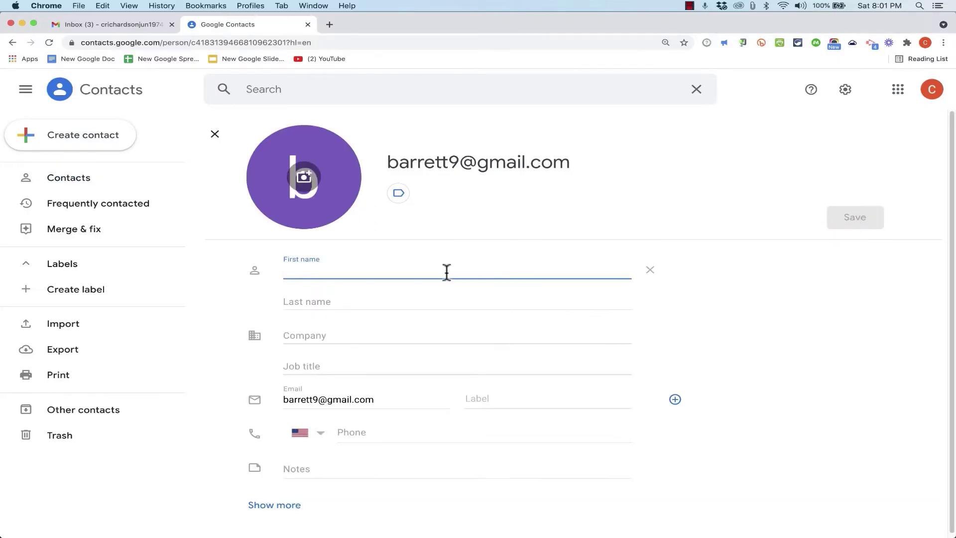
click(423, 305)
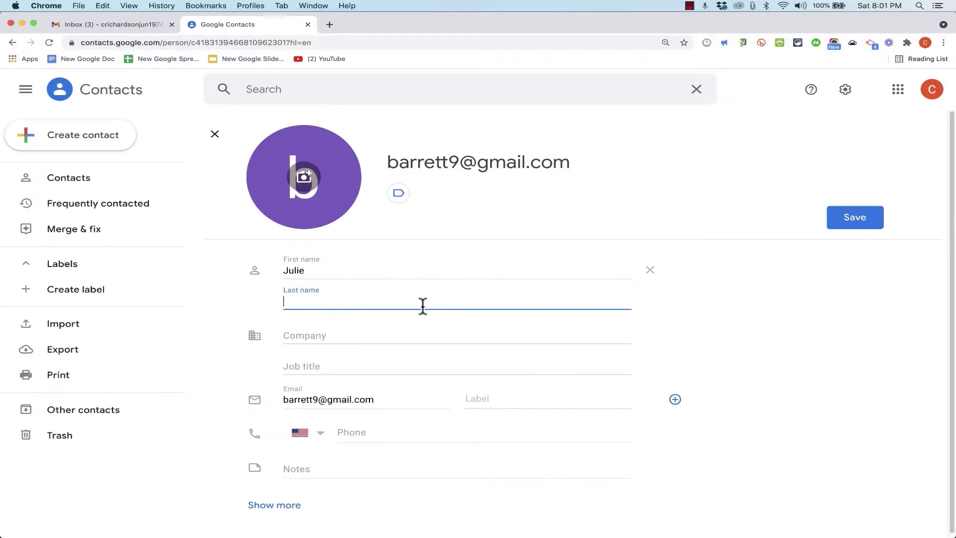
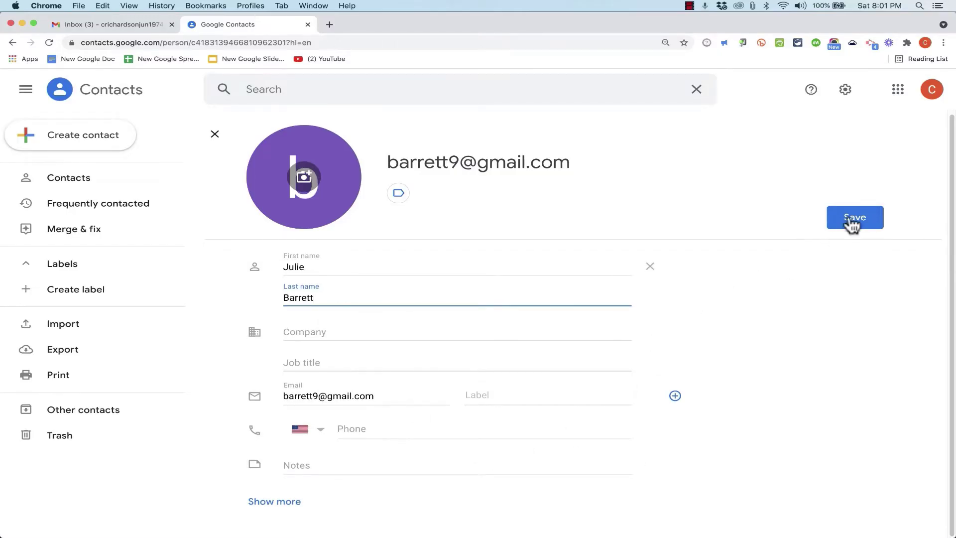
click(854, 217)
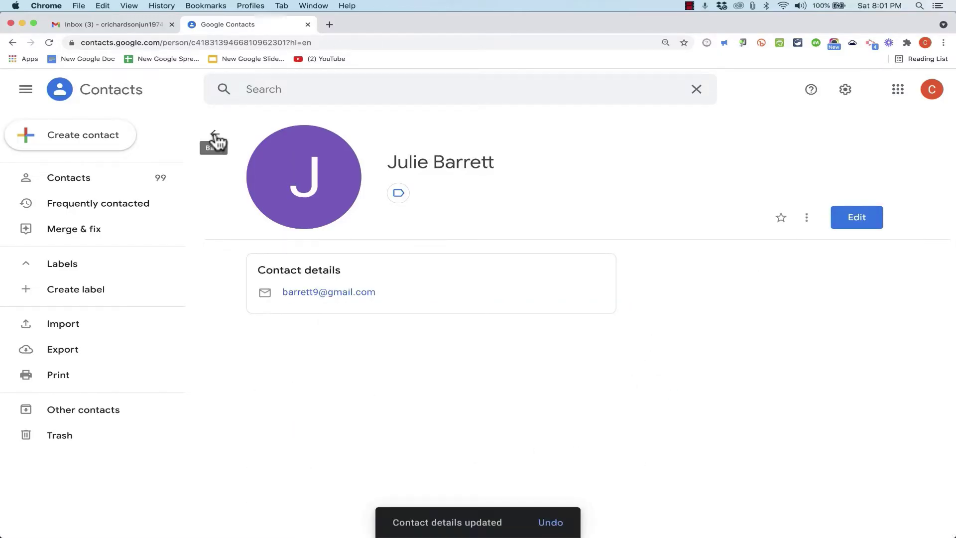
- Back in the contact list, check the renamed contact's details
click(215, 136)
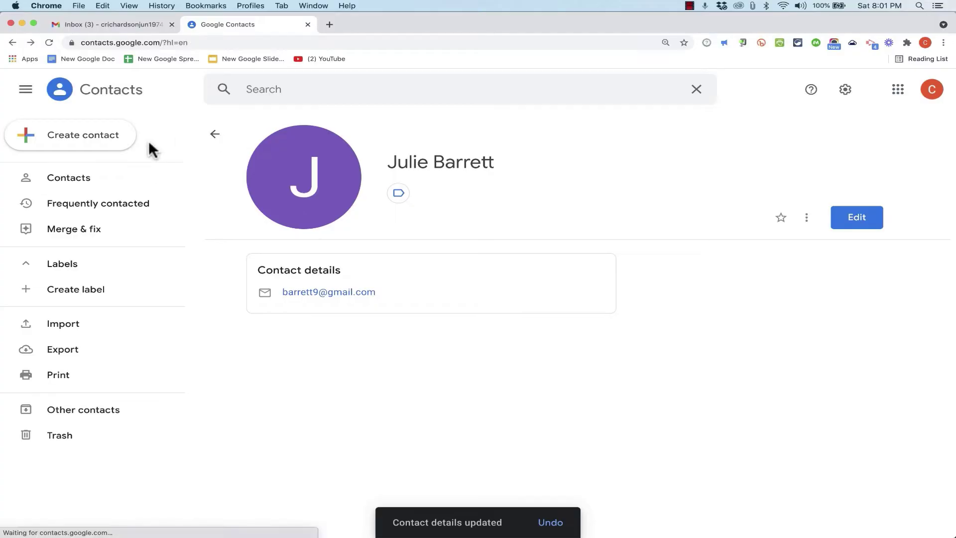
click(88, 147)
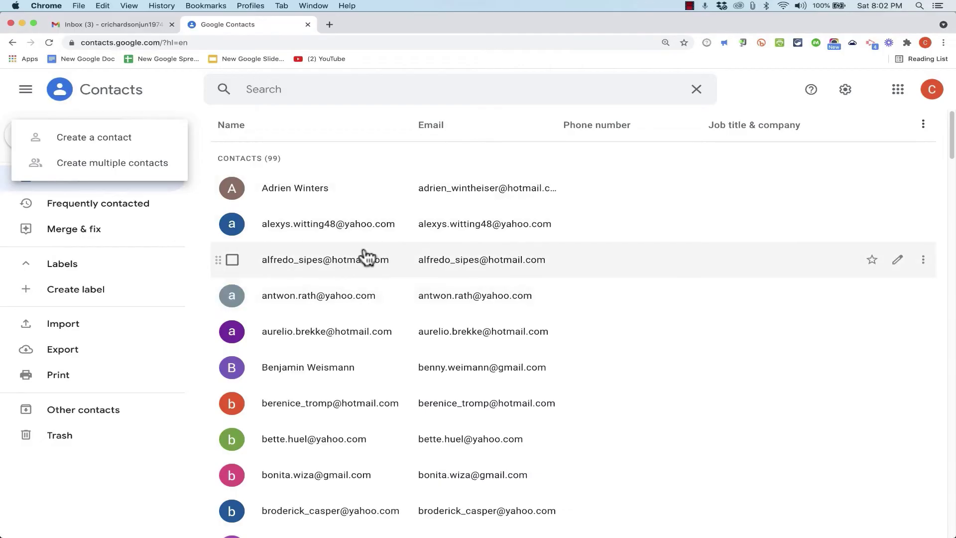
scroll(362, 257, down, 20)
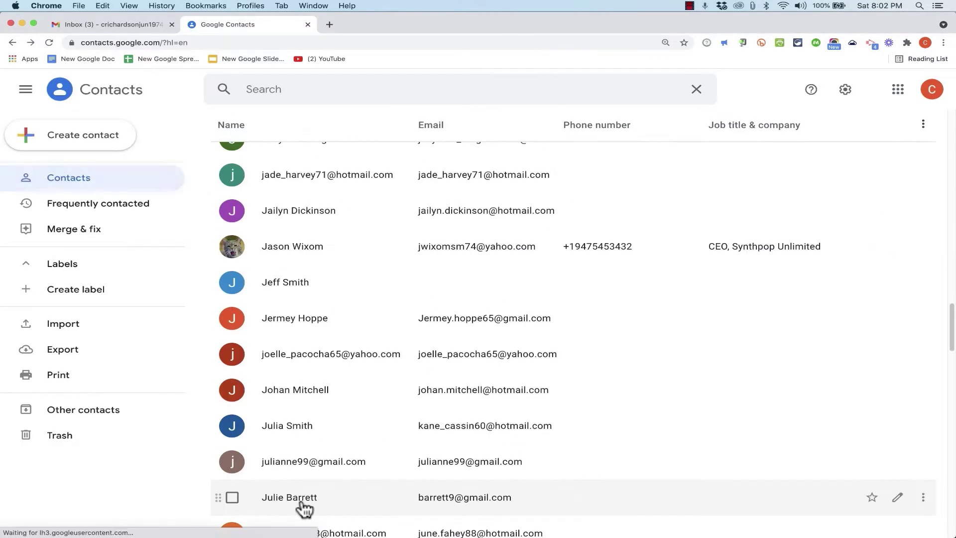
click(301, 500)
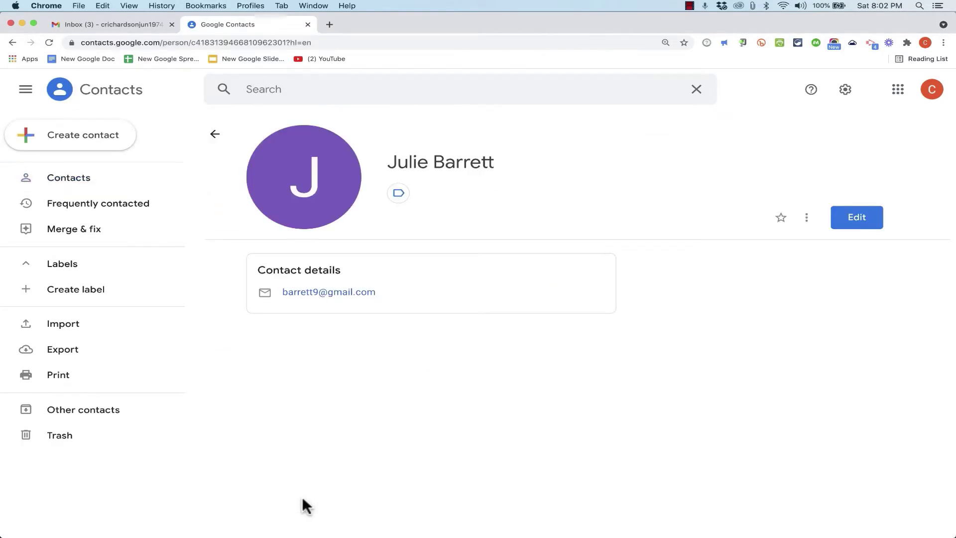
click(215, 134)
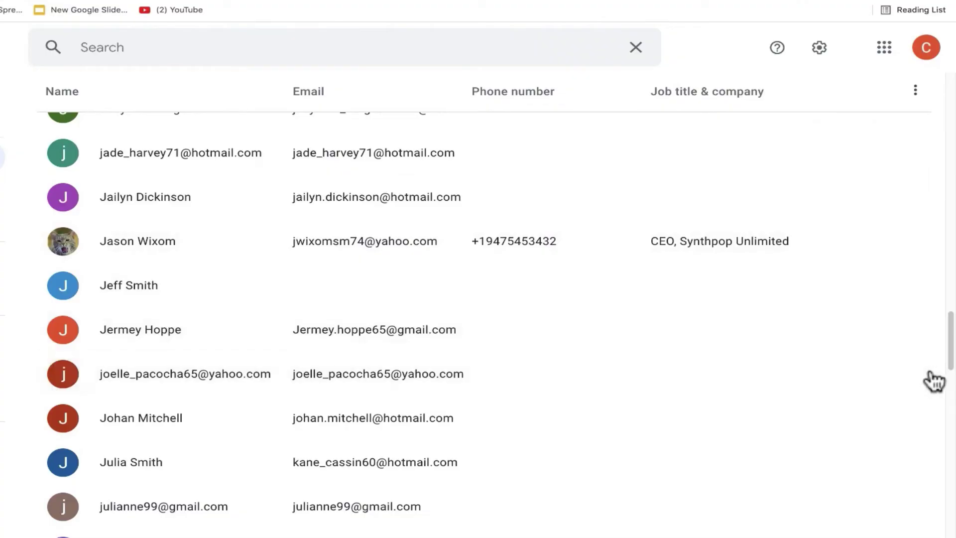
- Delete one contact through its More actions menu, leaving 98 contacts
click(916, 374)
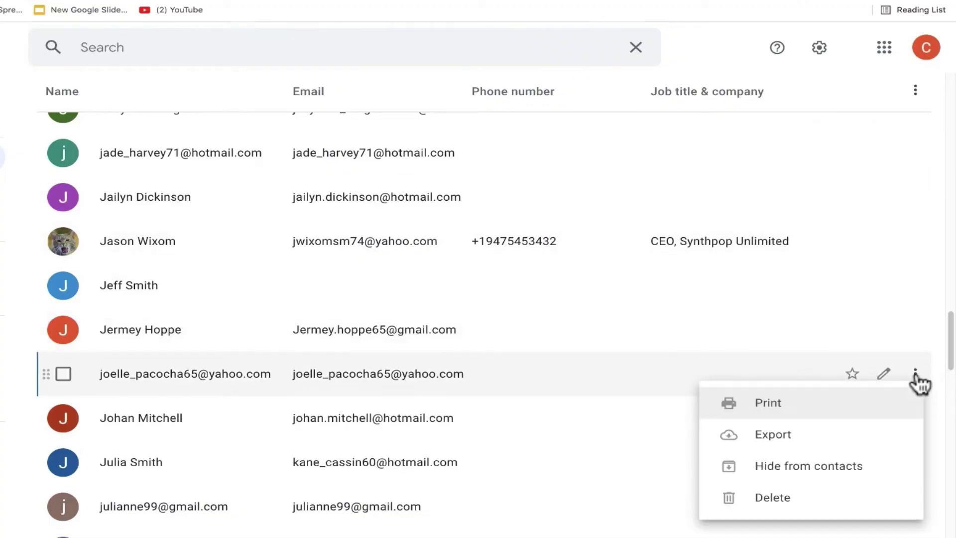
click(806, 513)
click(481, 352)
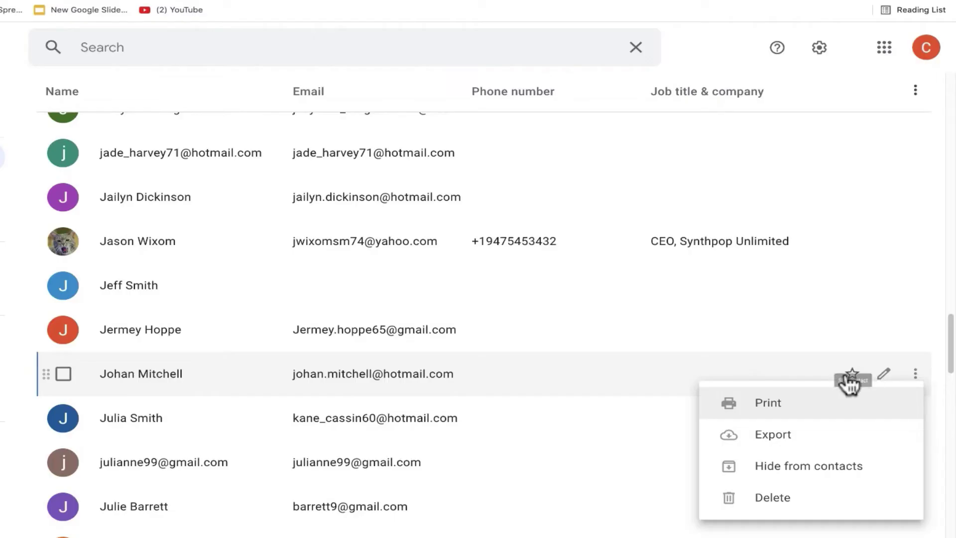
click(851, 381)
- Star three contacts so they appear in a Starred section at the top
click(850, 380)
click(851, 332)
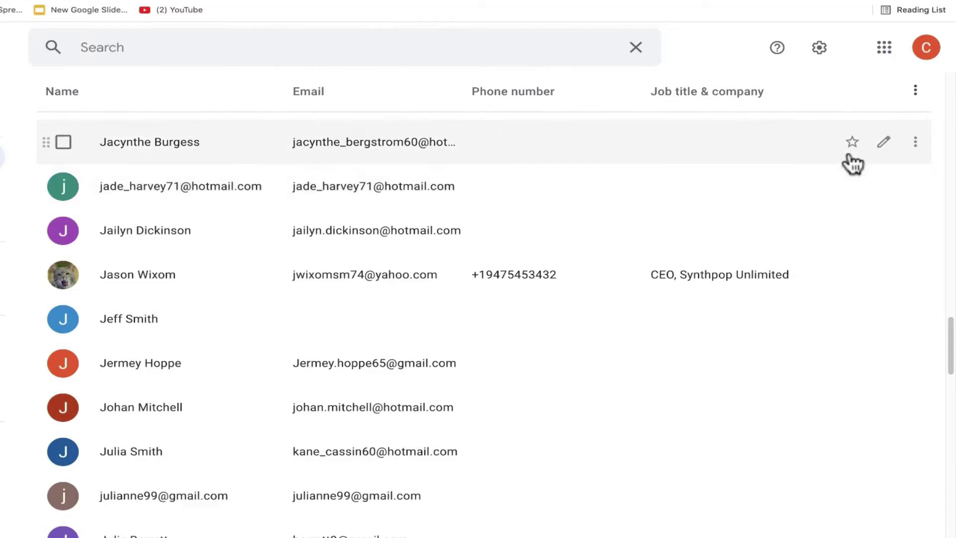
click(850, 148)
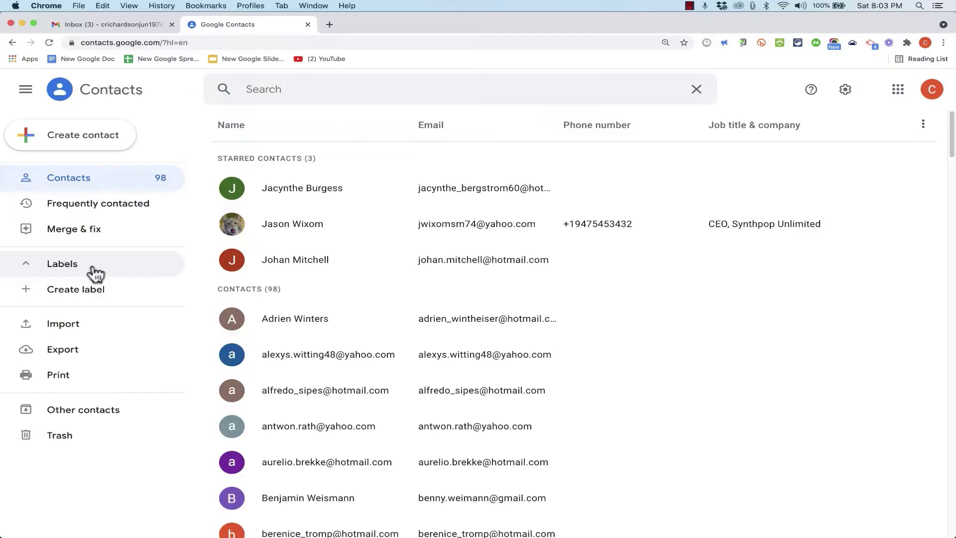
- Create a new contact label named 'Faculty' and view its still-empty page
click(86, 271)
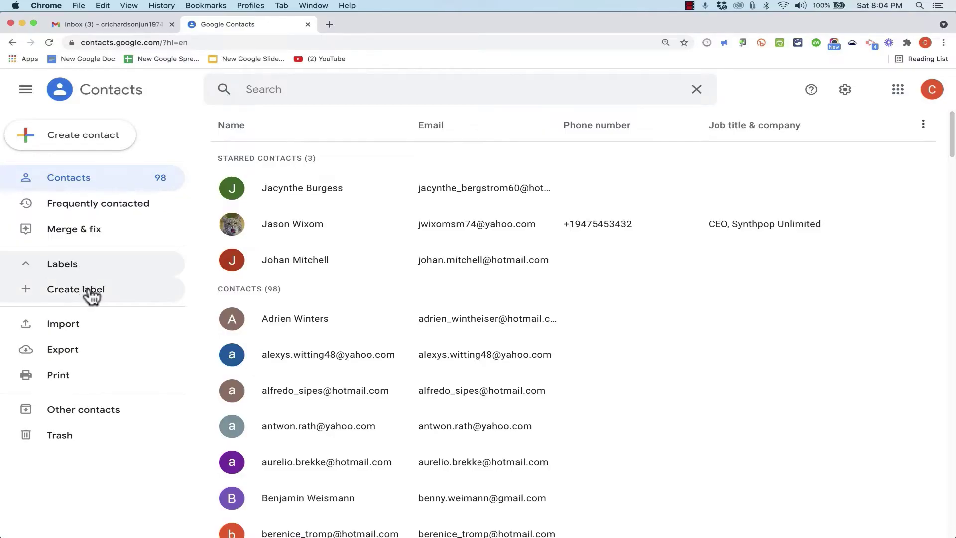
click(89, 291)
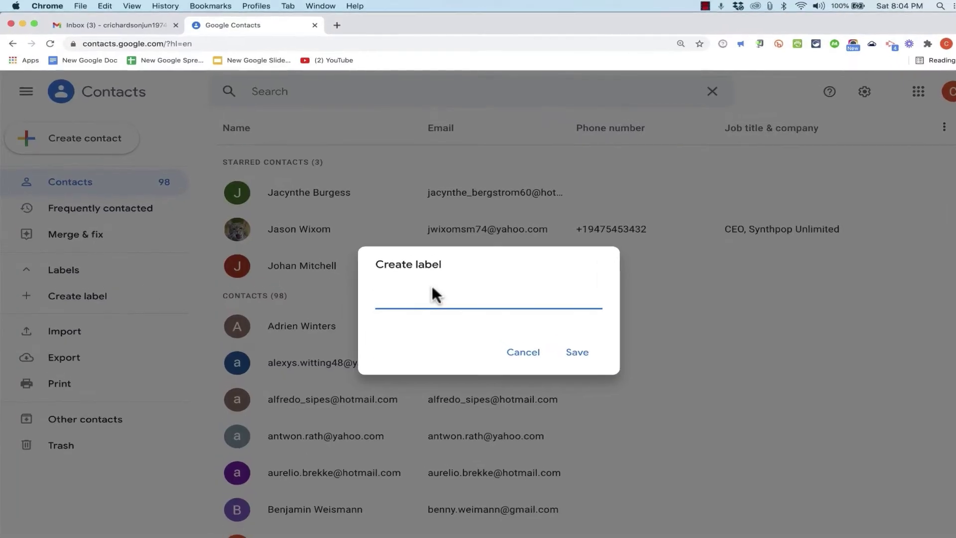
text(Facult)
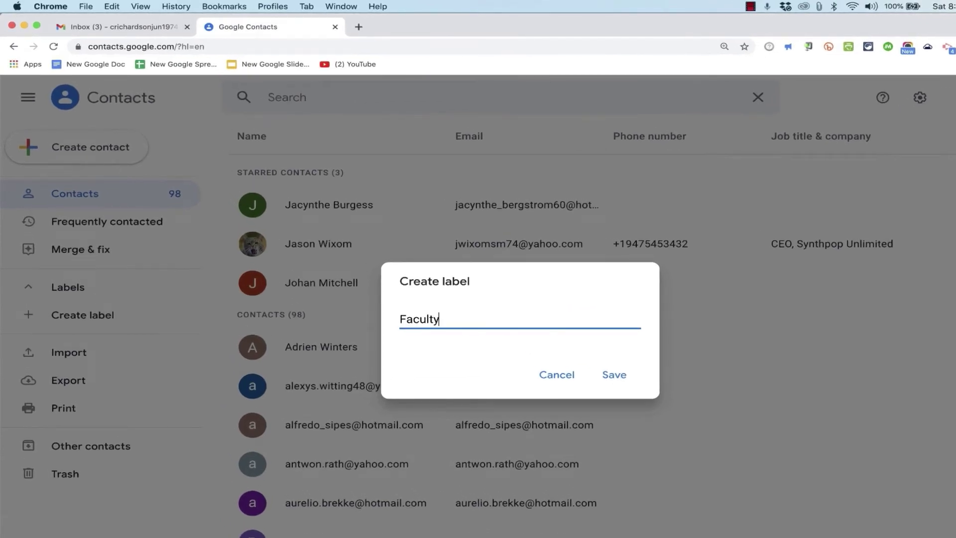
text(y)
click(615, 381)
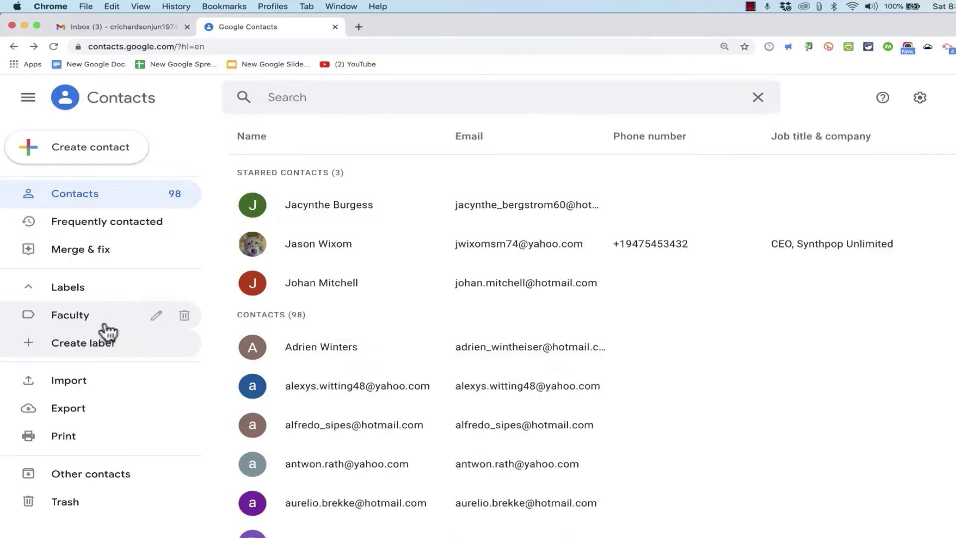
click(106, 325)
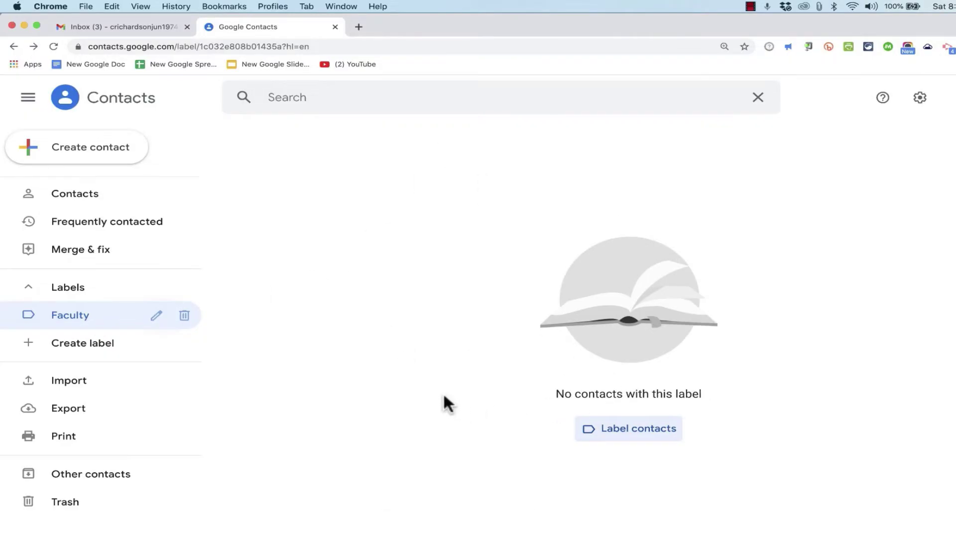
- Select four contacts in the full list and apply the Faculty label to them
click(73, 197)
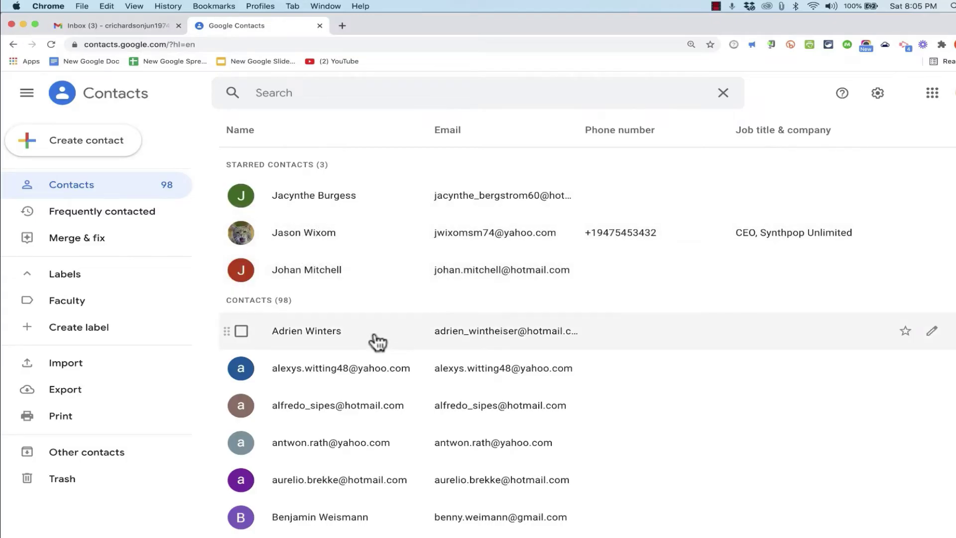
scroll(373, 341, down, 1)
click(241, 321)
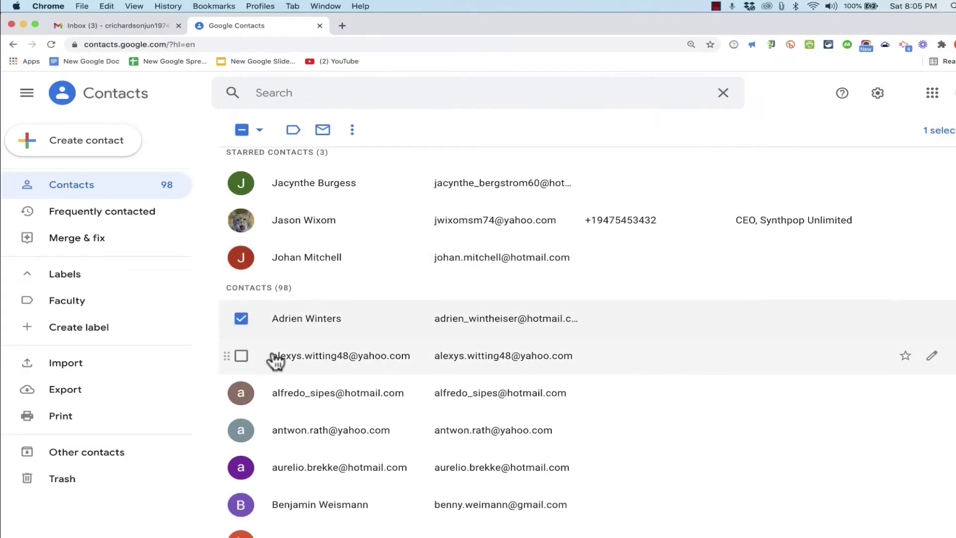
scroll(274, 364, down, 5)
click(241, 366)
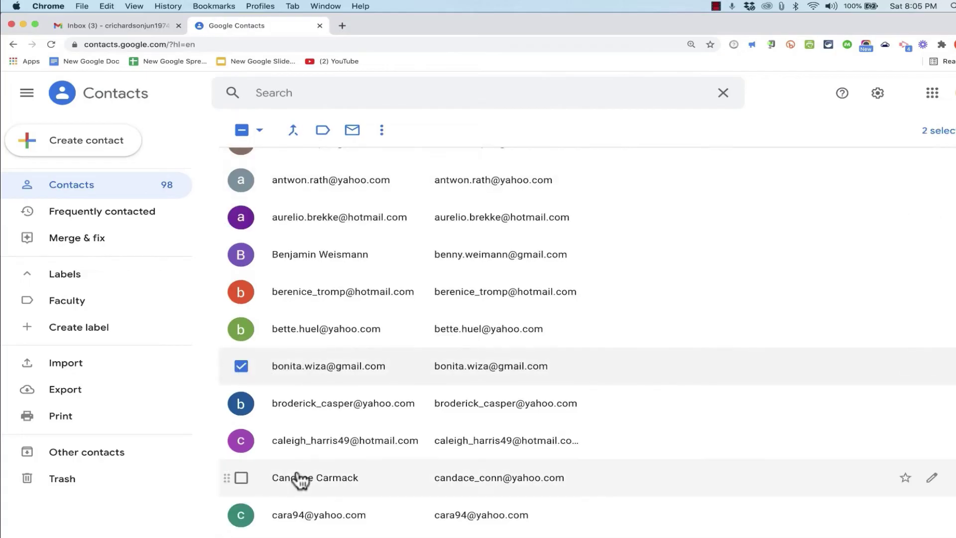
scroll(295, 477, down, 1)
click(241, 439)
scroll(239, 513, down, 1)
click(241, 512)
scroll(289, 280, up, 6)
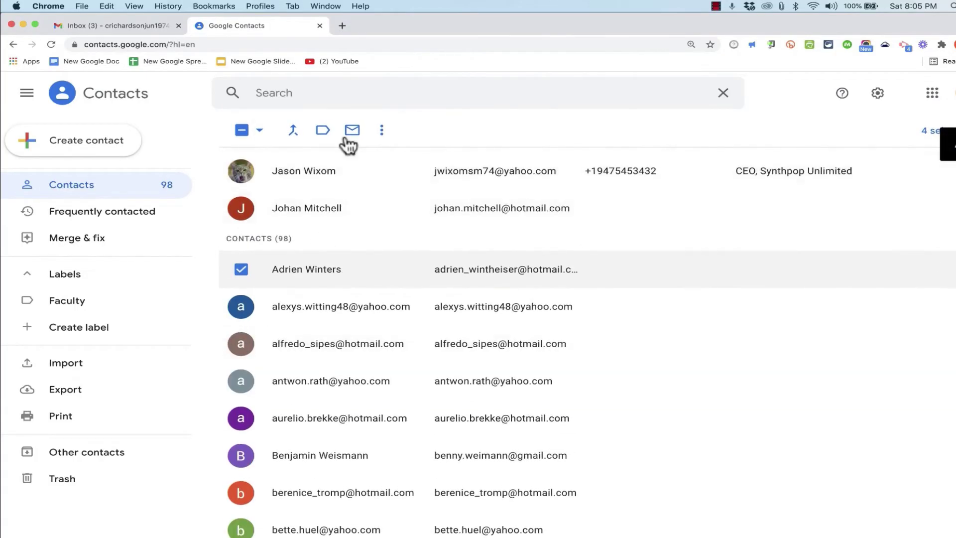
click(324, 131)
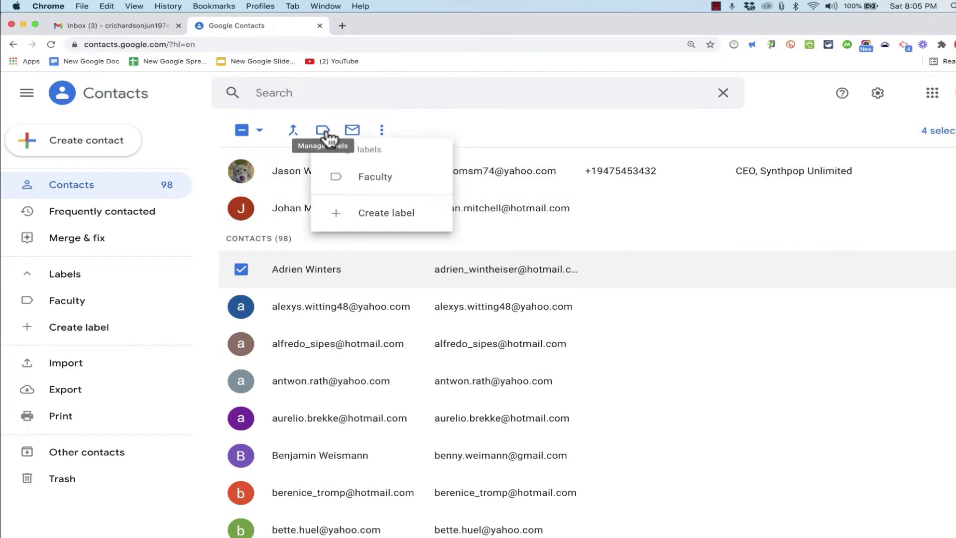
click(384, 182)
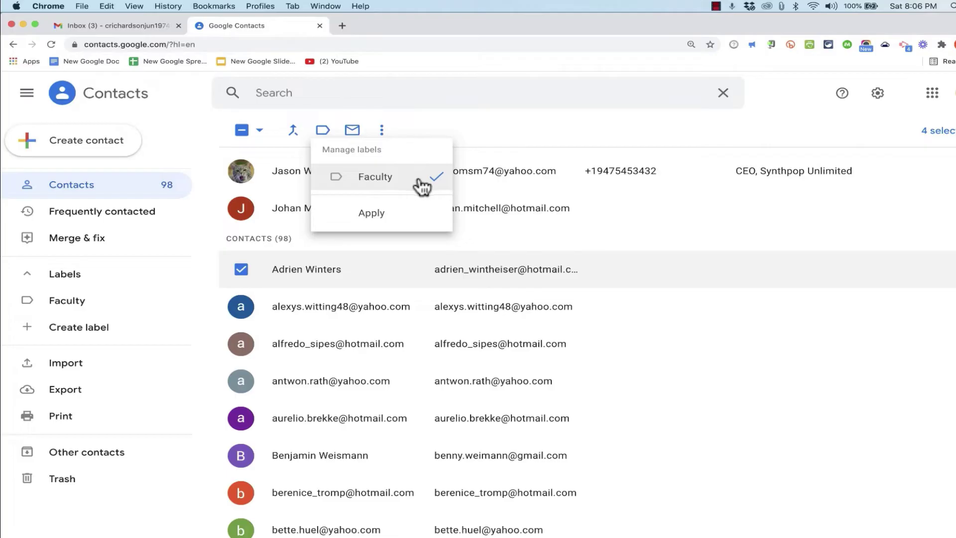
click(377, 217)
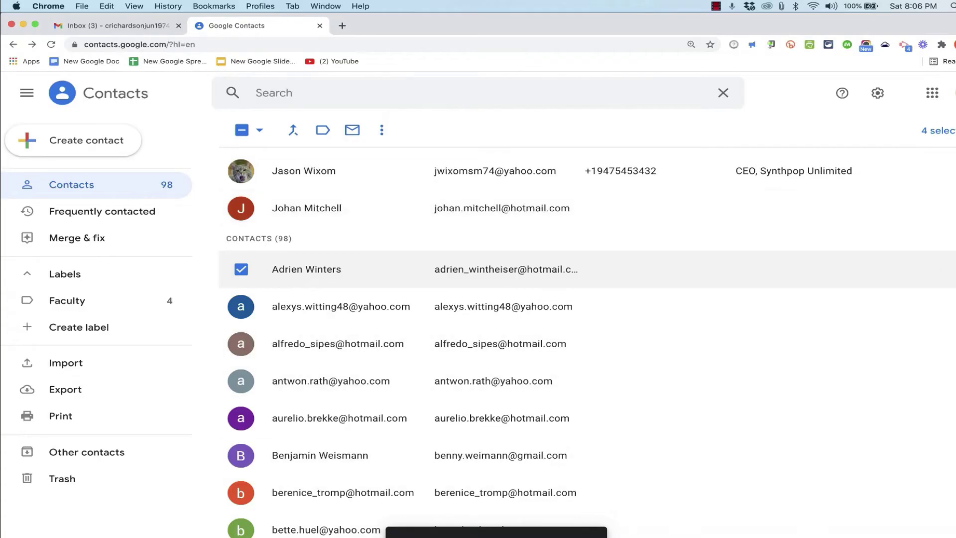
- Create a second label named 'Accreditation Committee', then return to the full contact list
click(69, 300)
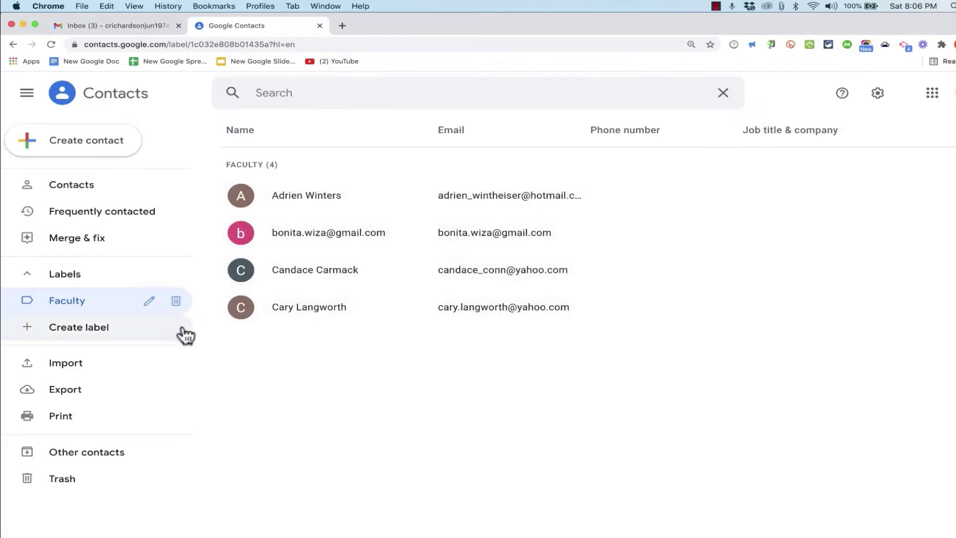
click(94, 341)
text(Accreditation Commit)
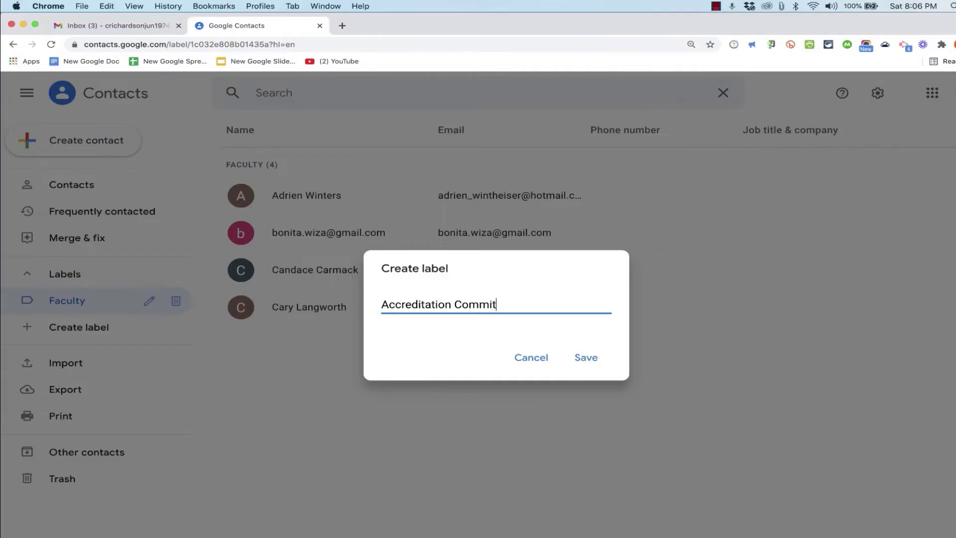
click(586, 354)
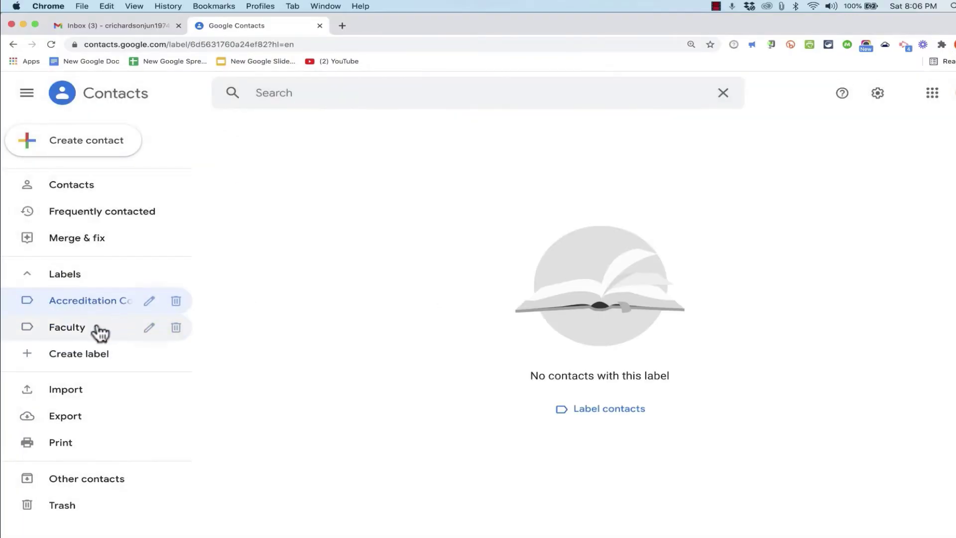
click(77, 188)
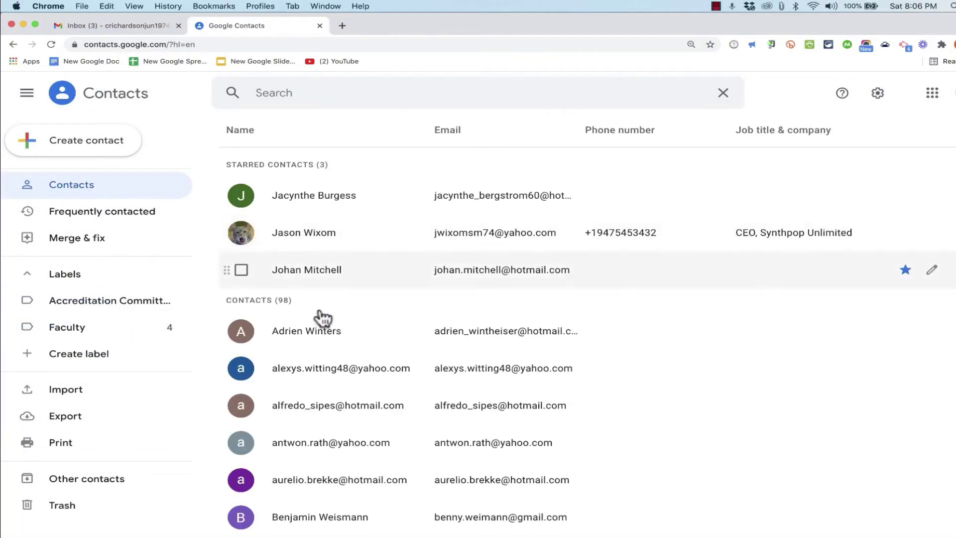
- Select four contacts and tick Accreditation Committee as their label
click(240, 333)
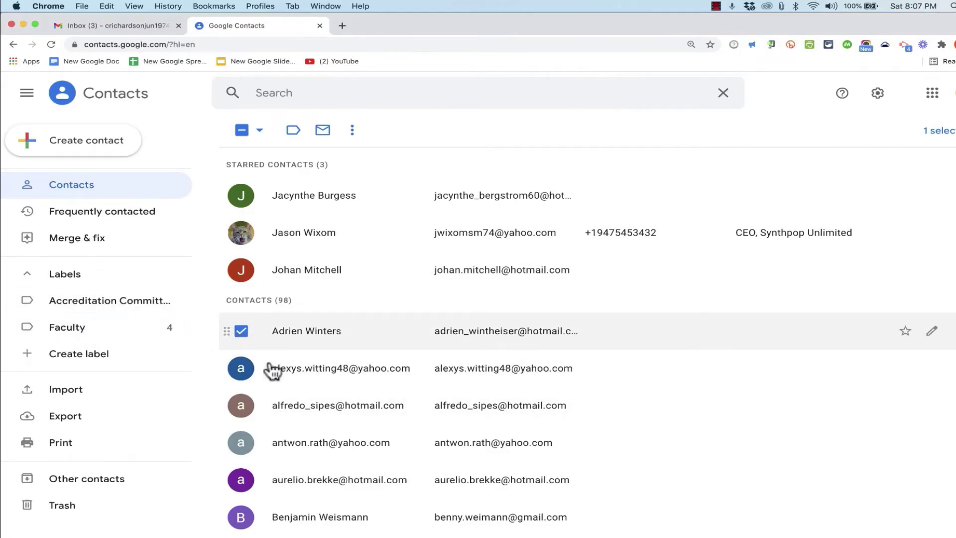
click(241, 405)
click(241, 443)
click(241, 479)
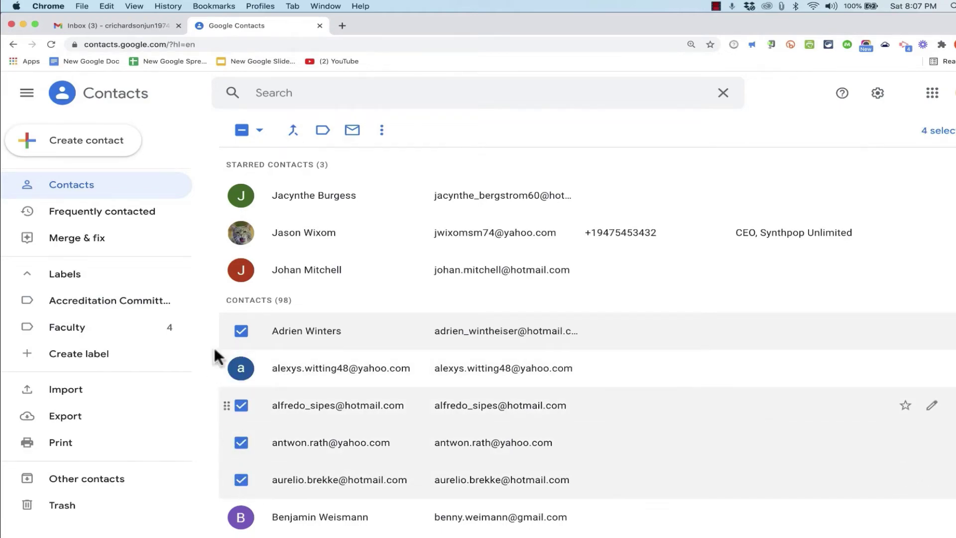
click(323, 135)
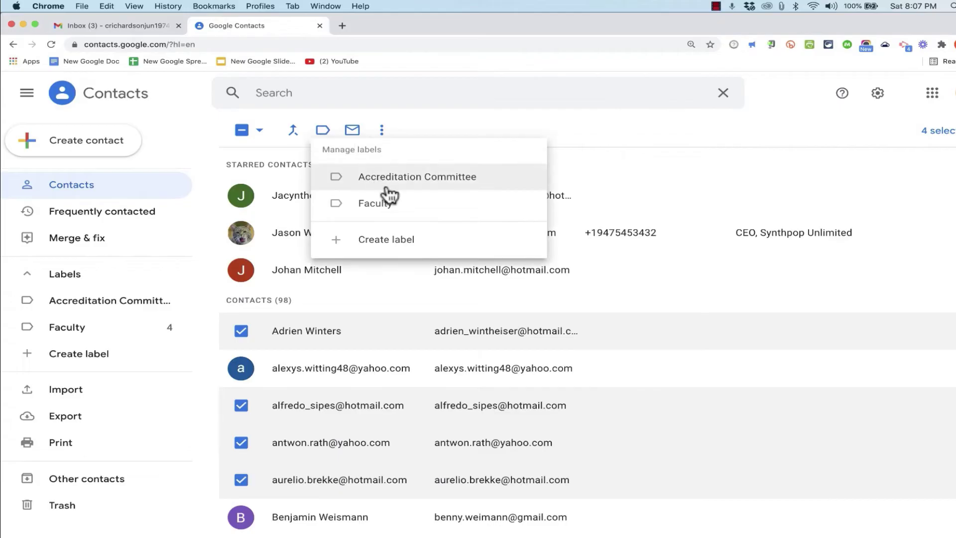
click(406, 189)
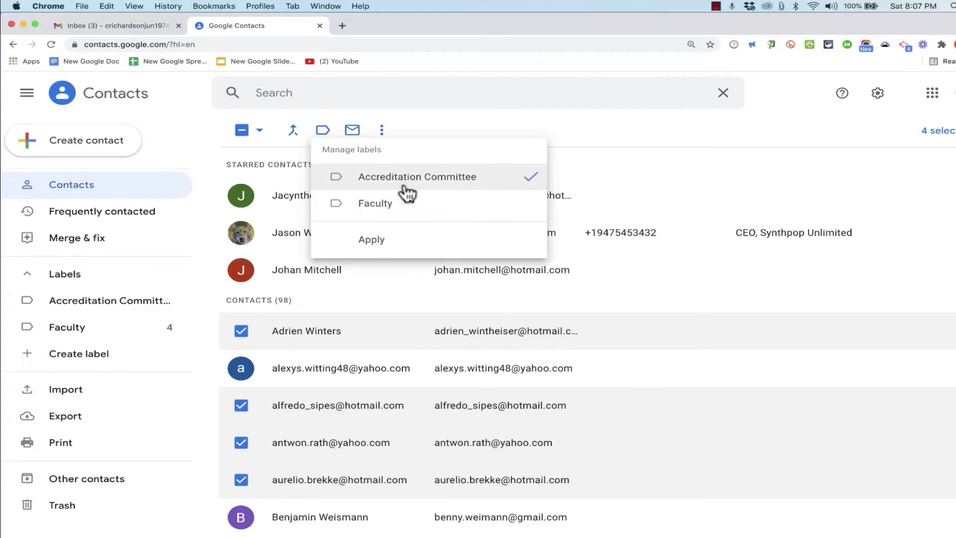
- Apply Accreditation Committee to the four contacts, check both labels' members, and return to all contacts
click(395, 241)
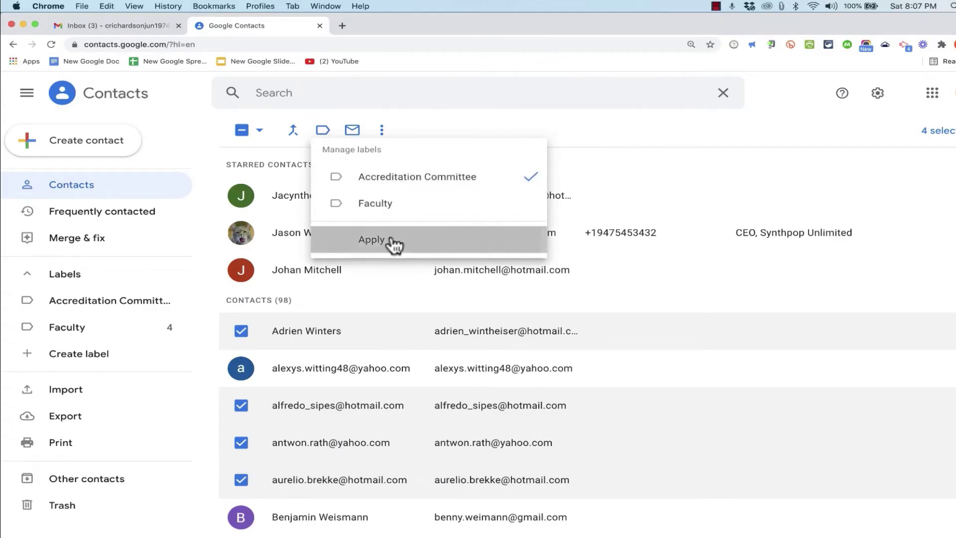
click(102, 303)
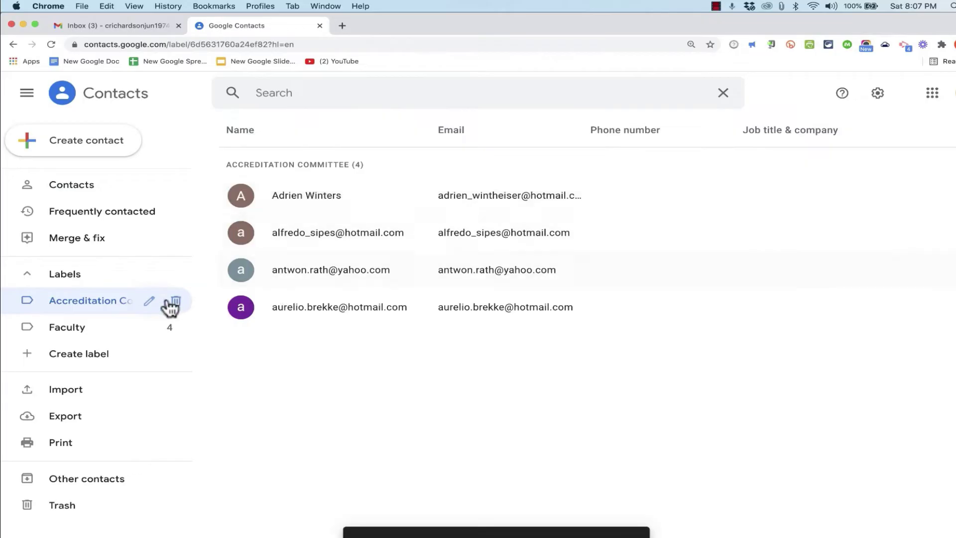
click(103, 330)
click(102, 301)
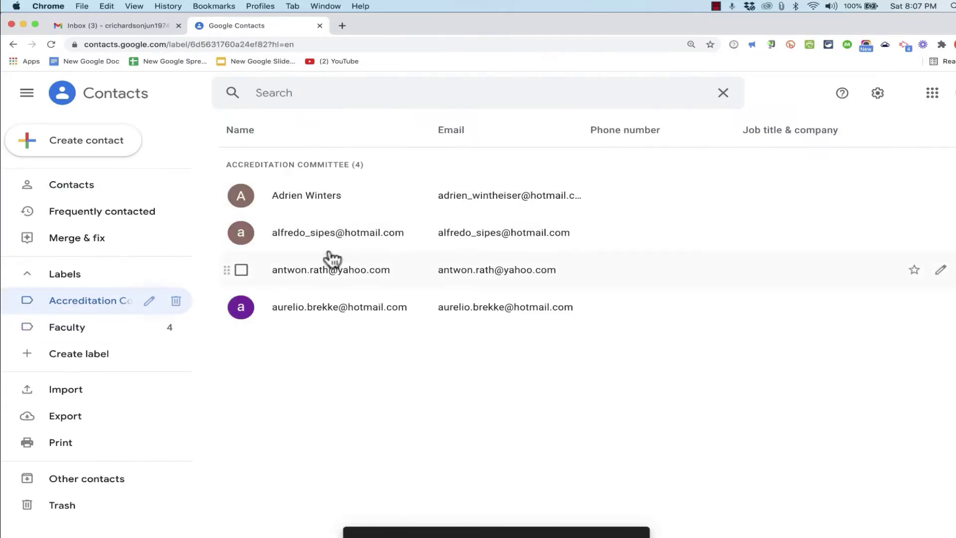
click(97, 331)
click(97, 331)
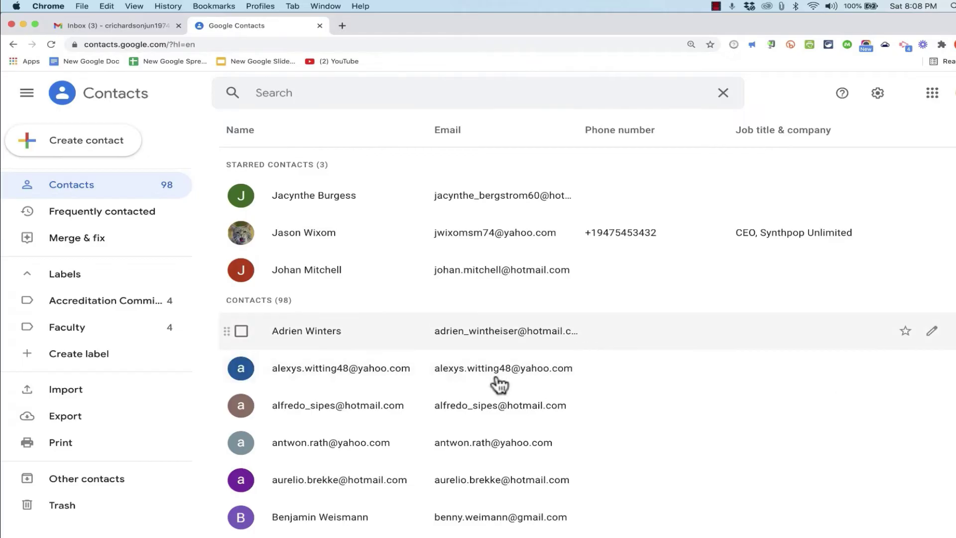
- Remove the first contact from both the Accreditation Committee and Faculty labels
click(354, 329)
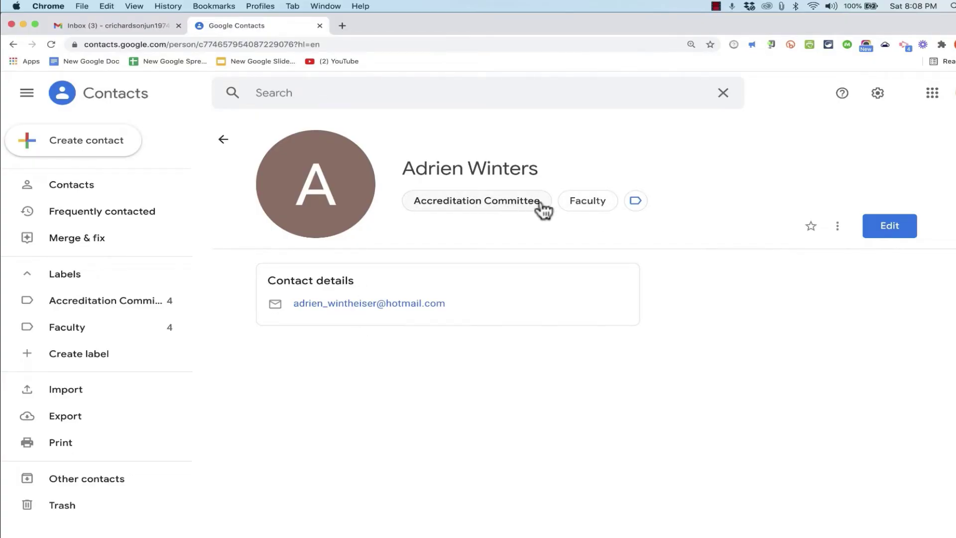
click(600, 203)
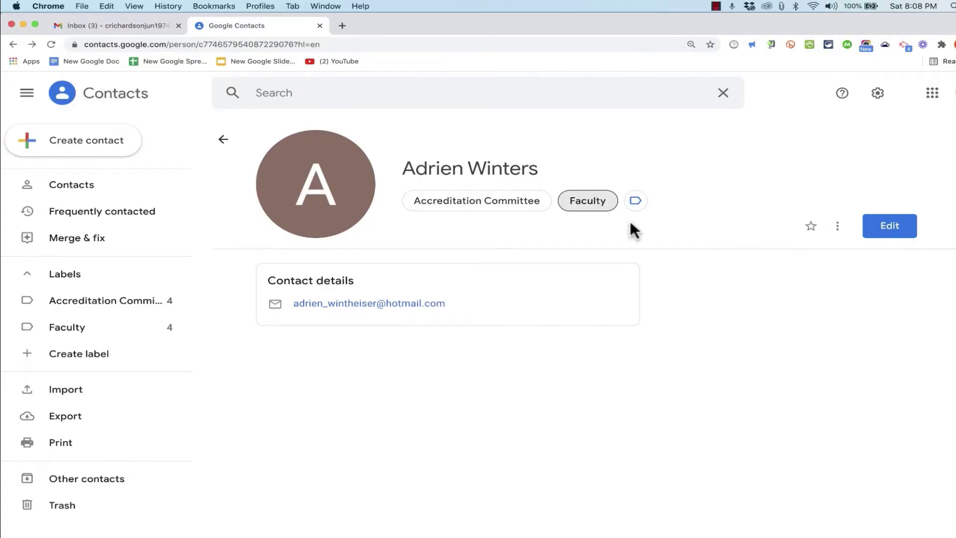
click(636, 213)
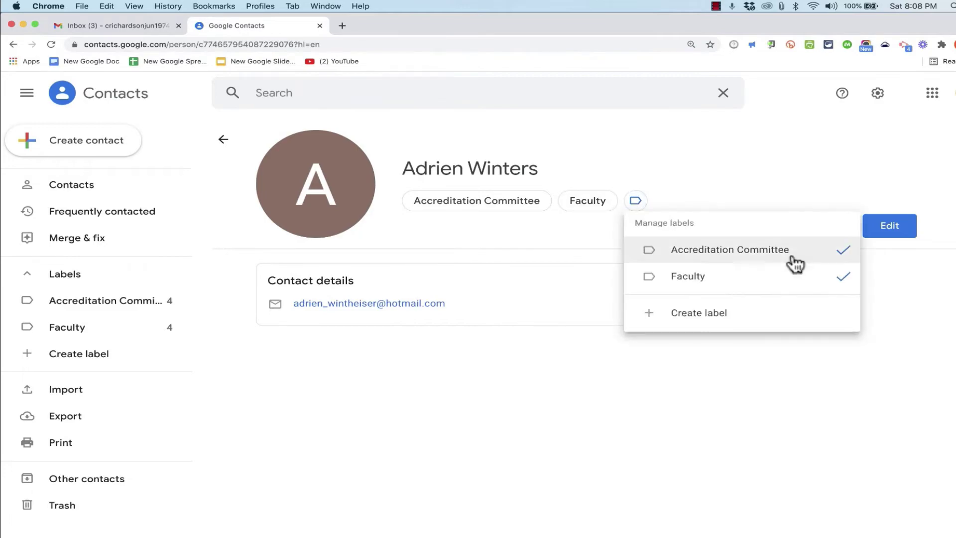
click(830, 281)
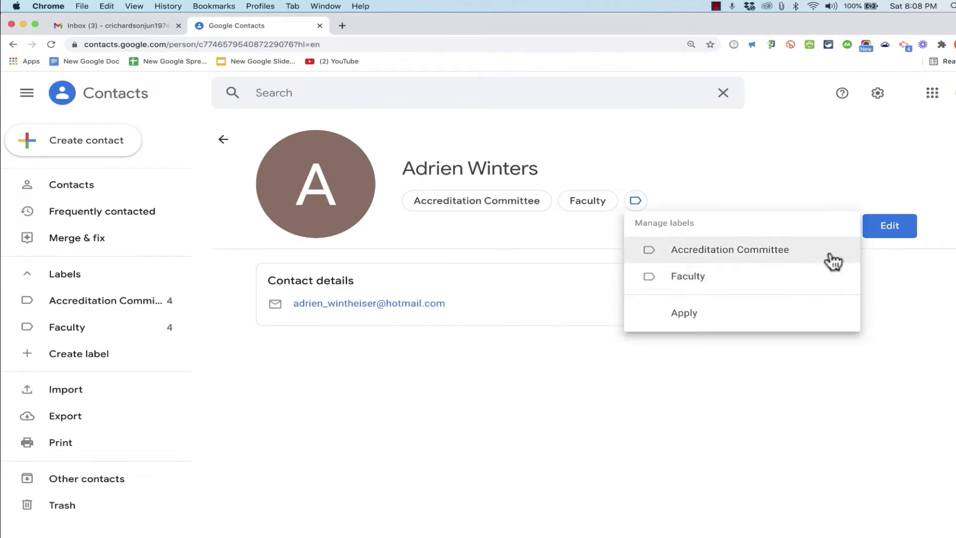
click(694, 316)
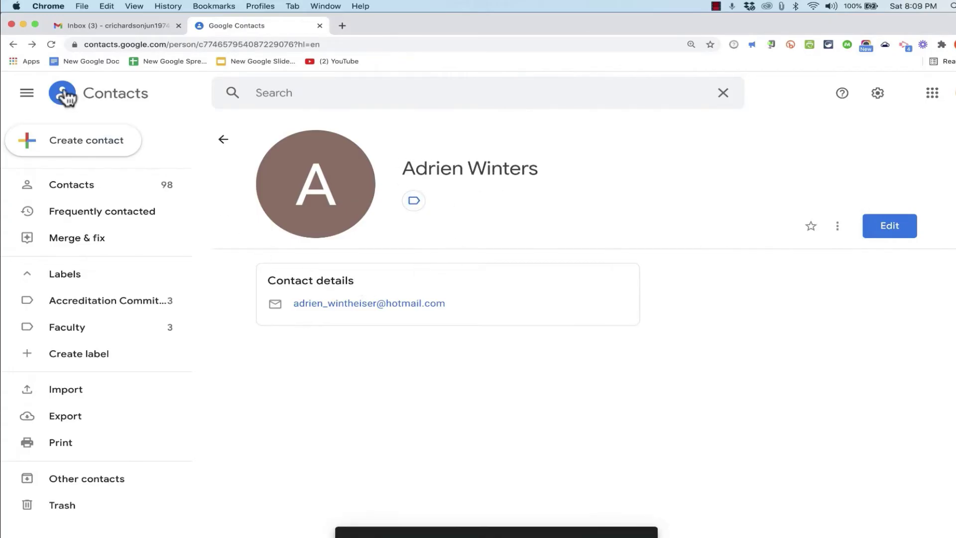
- Add Accreditation Committee to the last Faculty contact, then view that label's four members
click(70, 302)
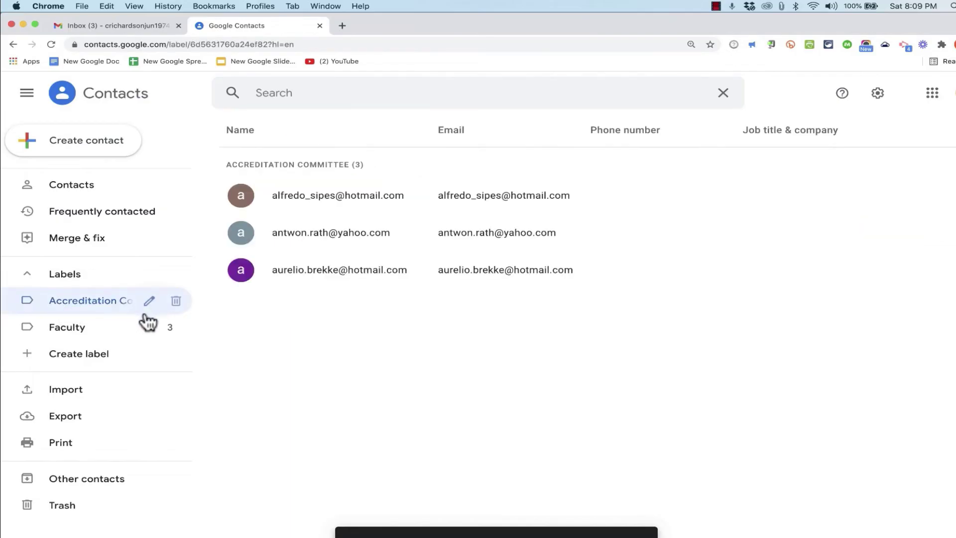
click(81, 337)
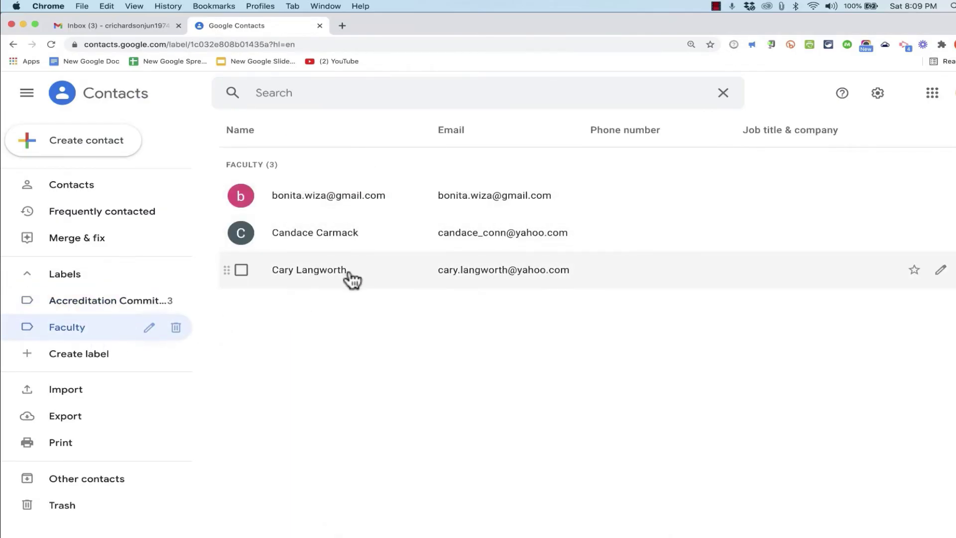
click(313, 276)
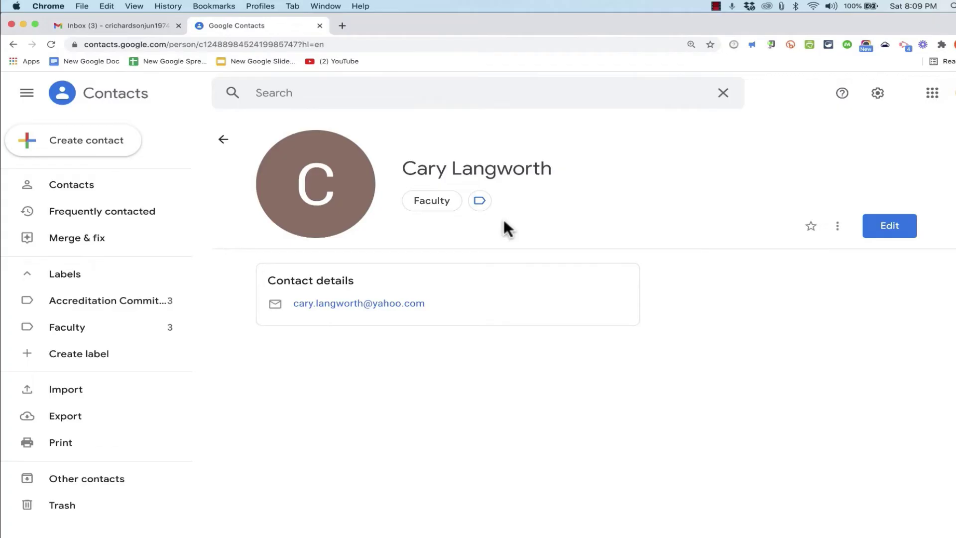
click(481, 201)
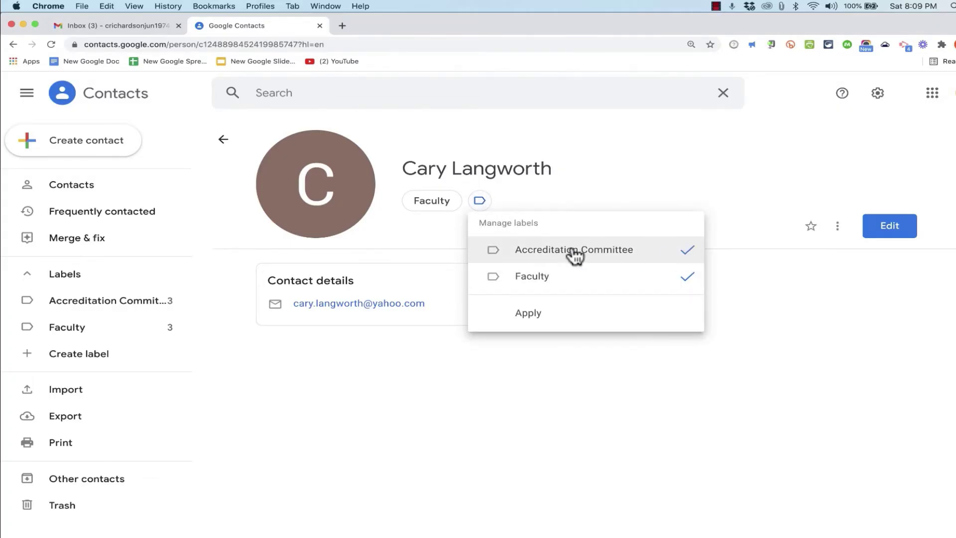
click(530, 321)
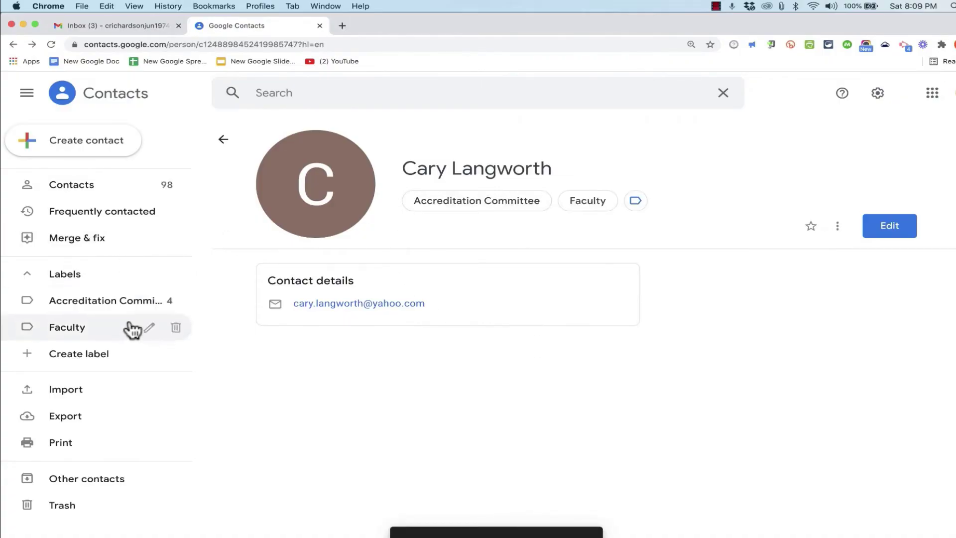
click(109, 302)
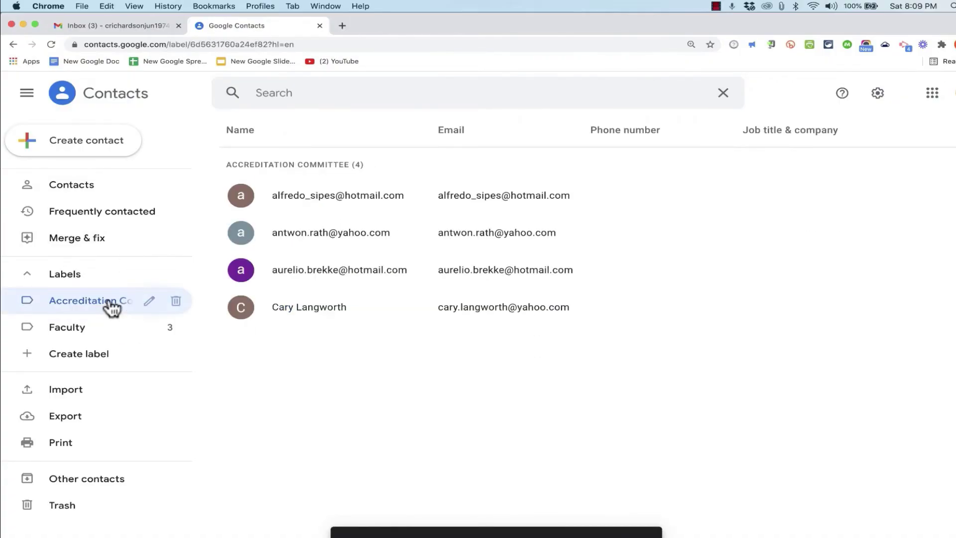
- Create a new label named 'Parents'
click(67, 357)
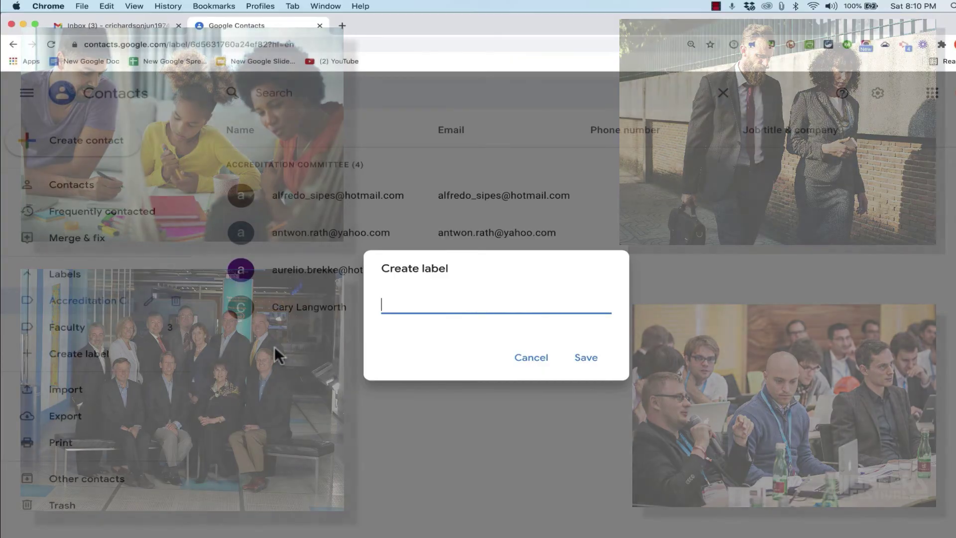
text(Parents)
click(582, 358)
click(82, 355)
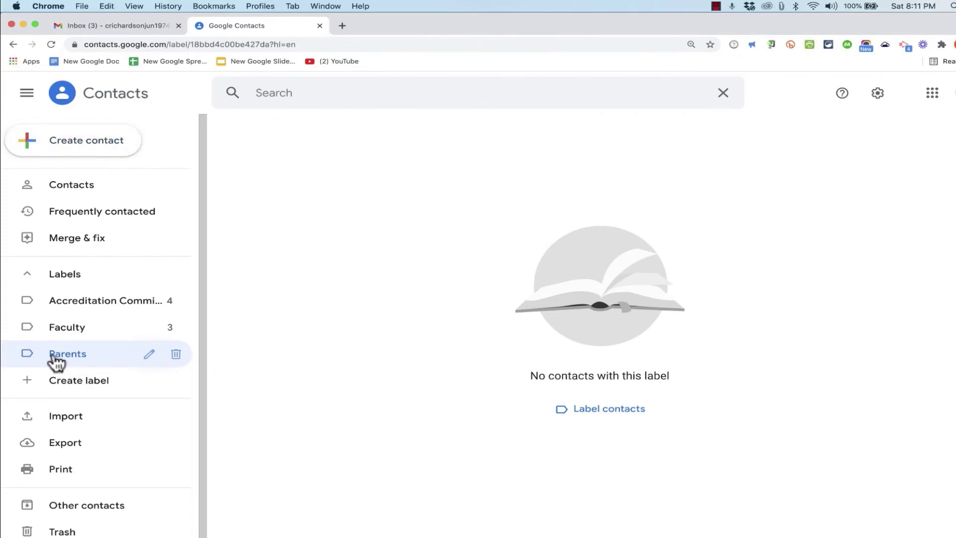
- Create a new contact with a first and last name directly under Parents
click(104, 148)
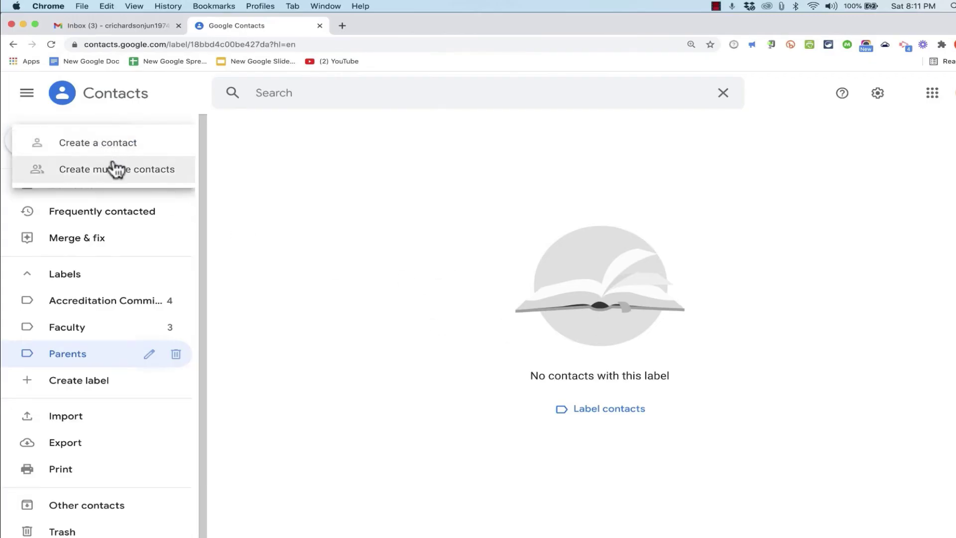
click(113, 146)
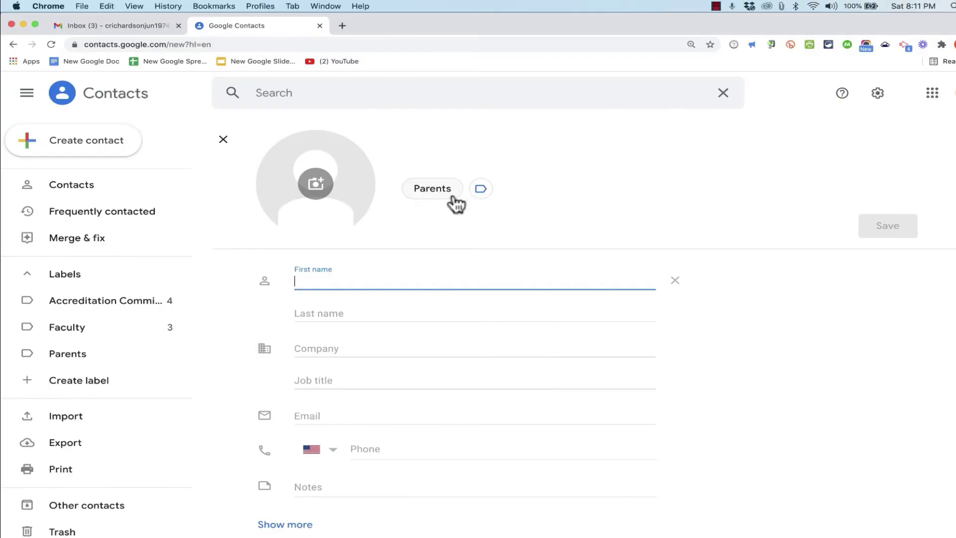
text(Jane)
key(Tab)
text(Doe)
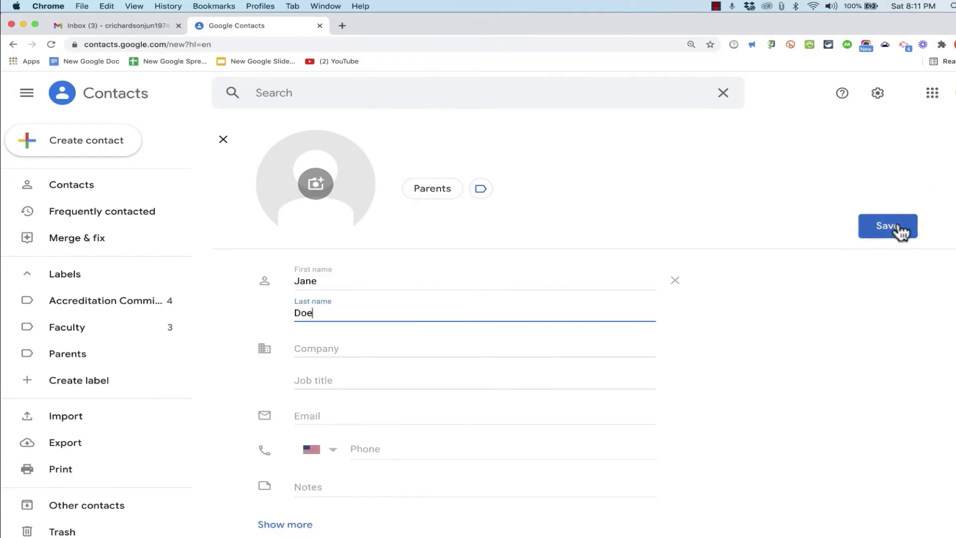
click(897, 226)
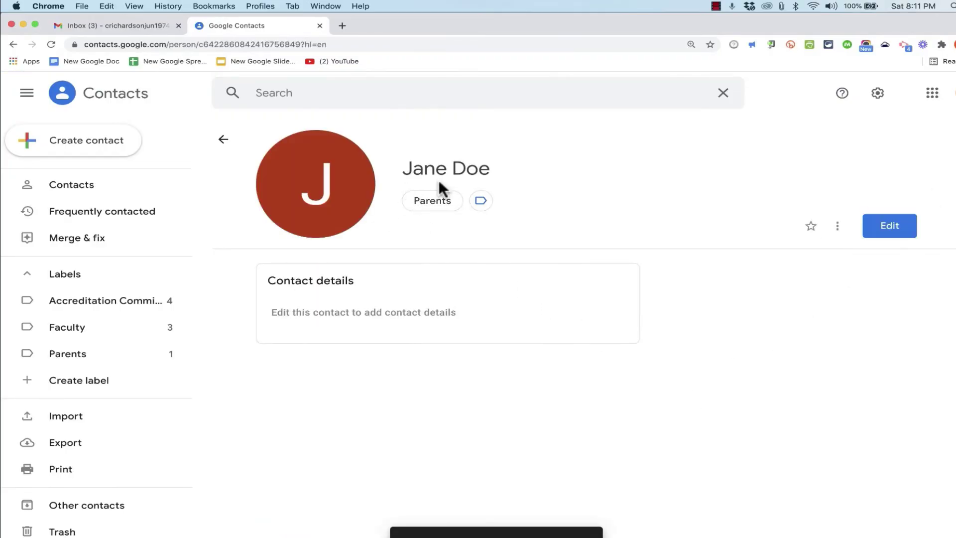
click(222, 139)
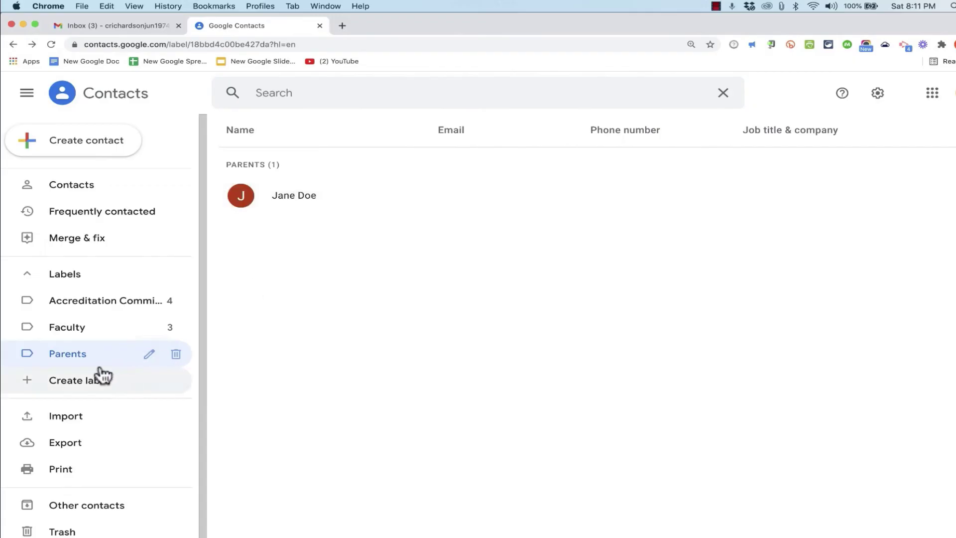
- In Gmail, draft a 'We won!' email addressed to the Accreditation Committee group
click(97, 26)
click(62, 159)
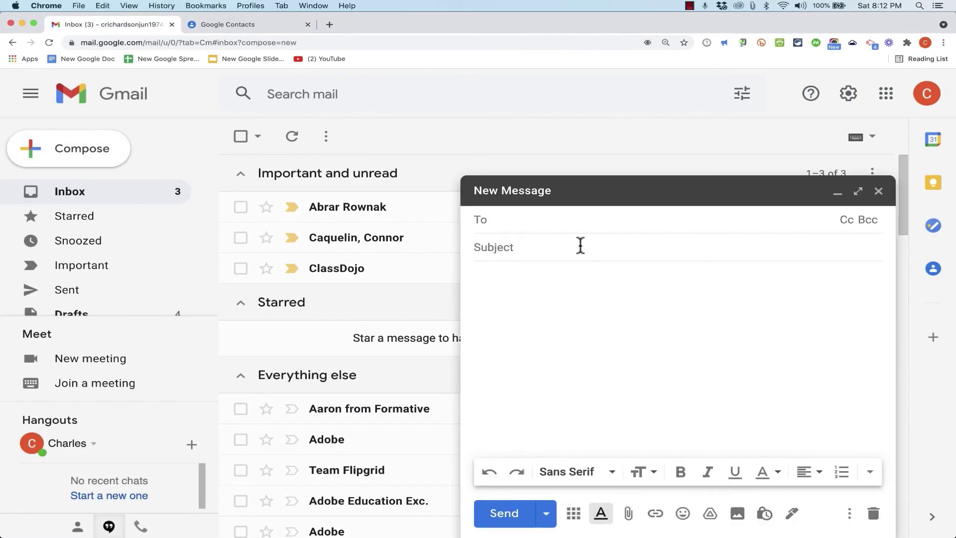
text(accr)
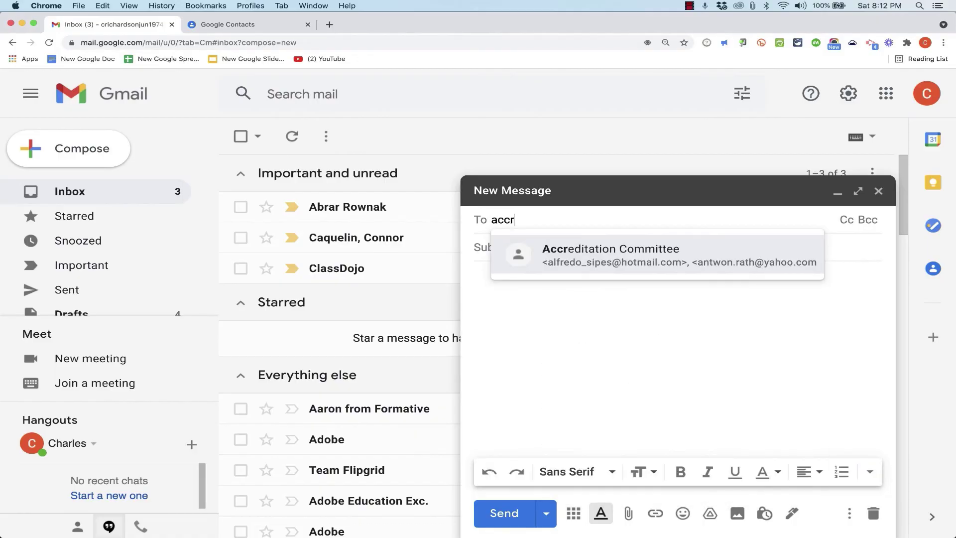
click(611, 273)
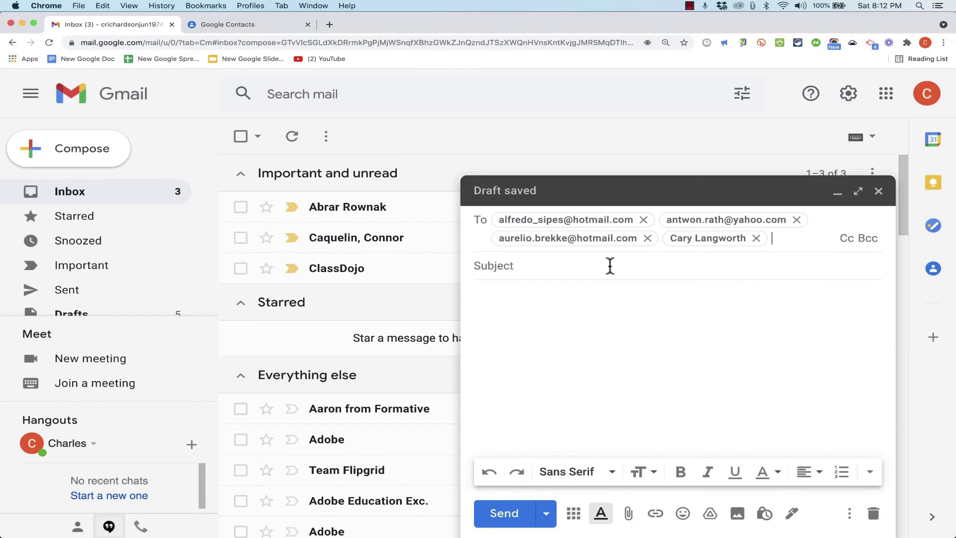
click(572, 268)
text(We won!)
click(584, 318)
- Start a second draft addressed to the Faculty group, then return to Contacts
click(80, 152)
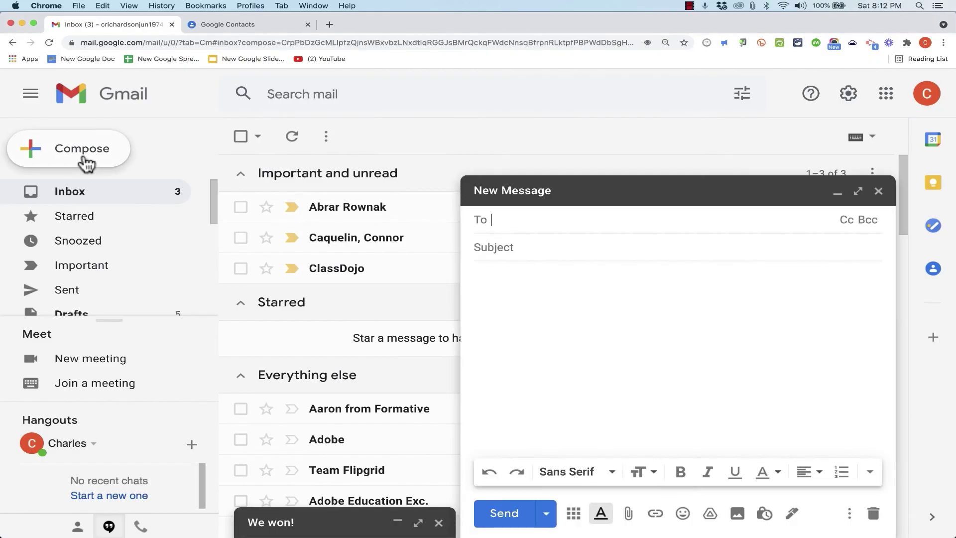
text(fac)
key(Return)
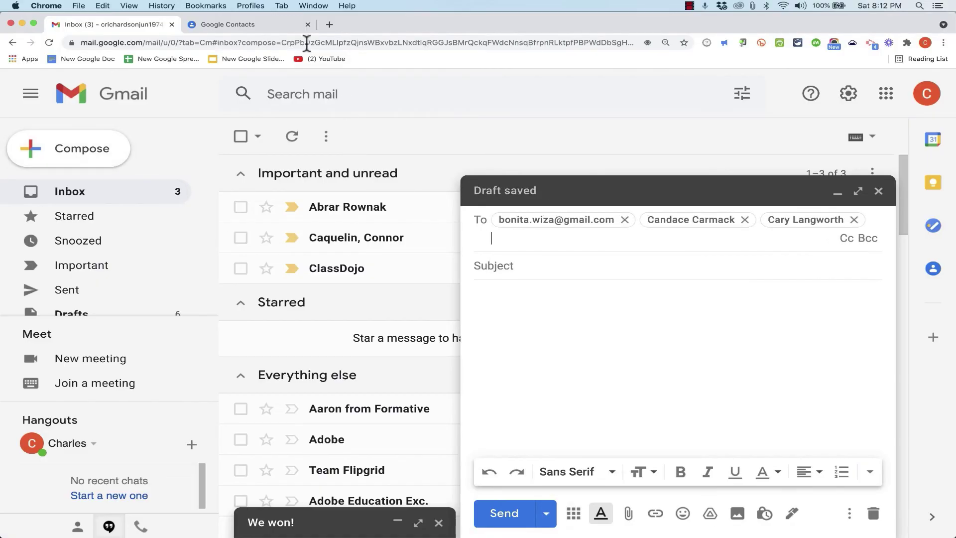
click(264, 26)
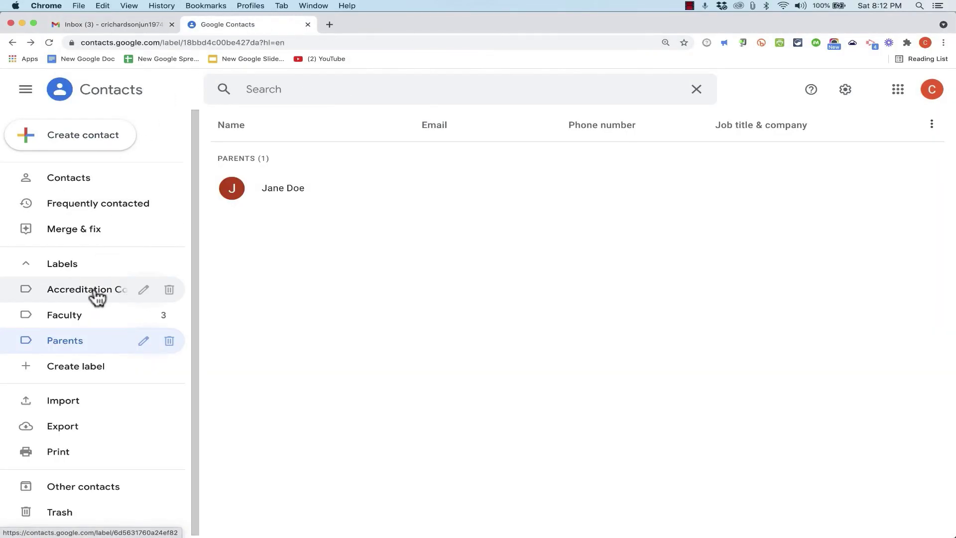
- Show all contacts, open a starred contact's edit form, and close it unchanged
click(150, 187)
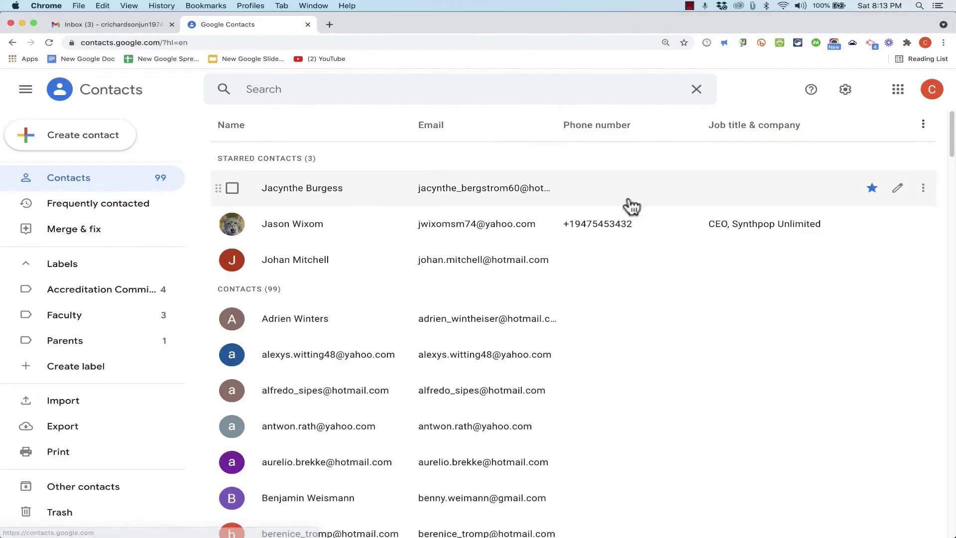
click(897, 187)
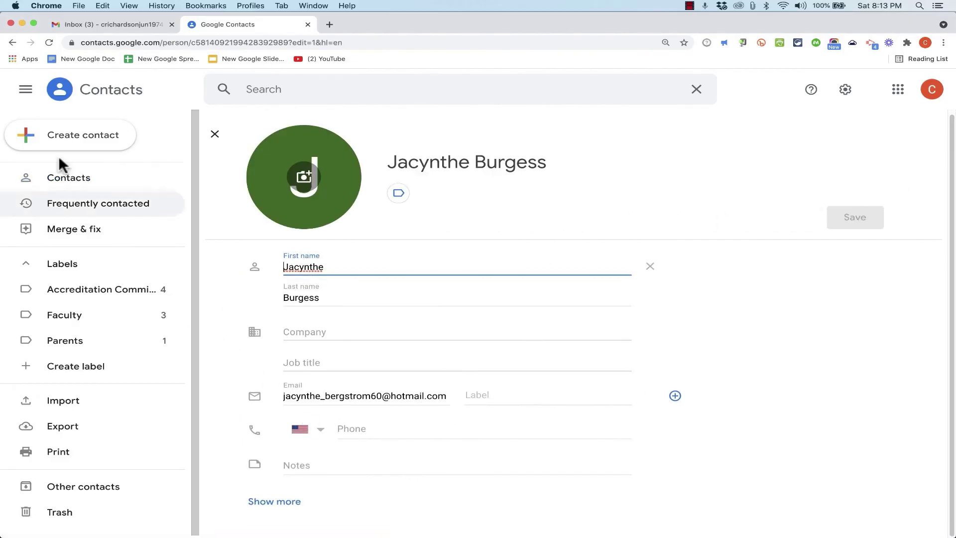
click(214, 135)
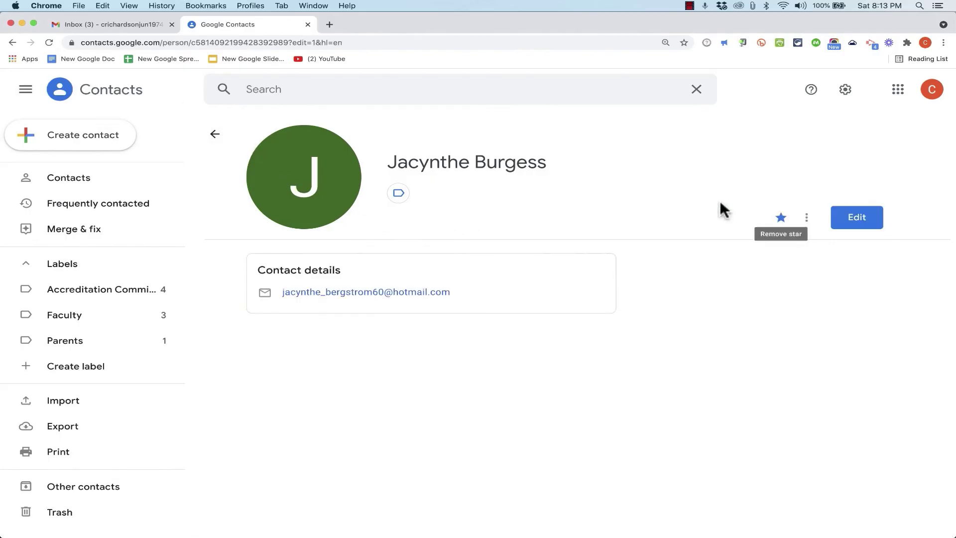
click(215, 137)
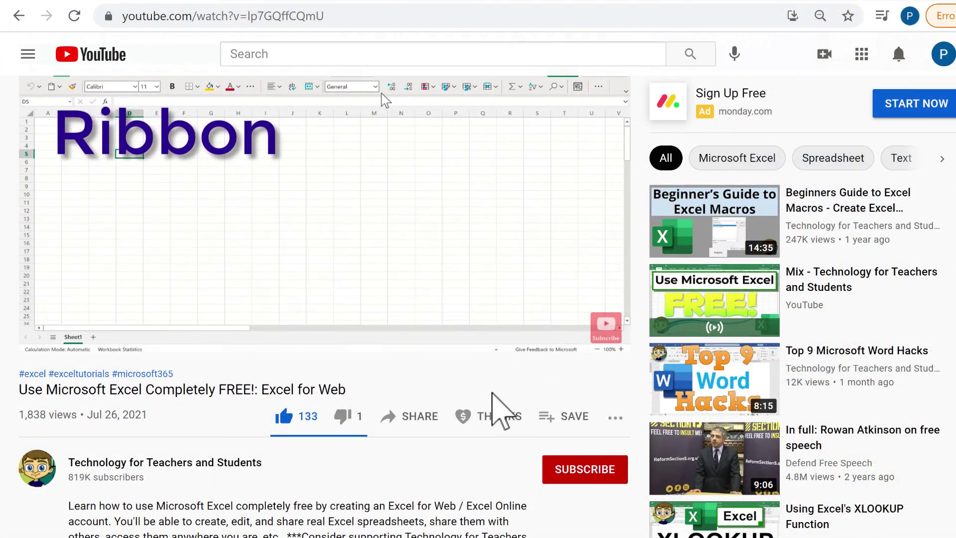
- Open the Super Thanks tipping options for the Technology for Teachers and Students channel
click(505, 417)
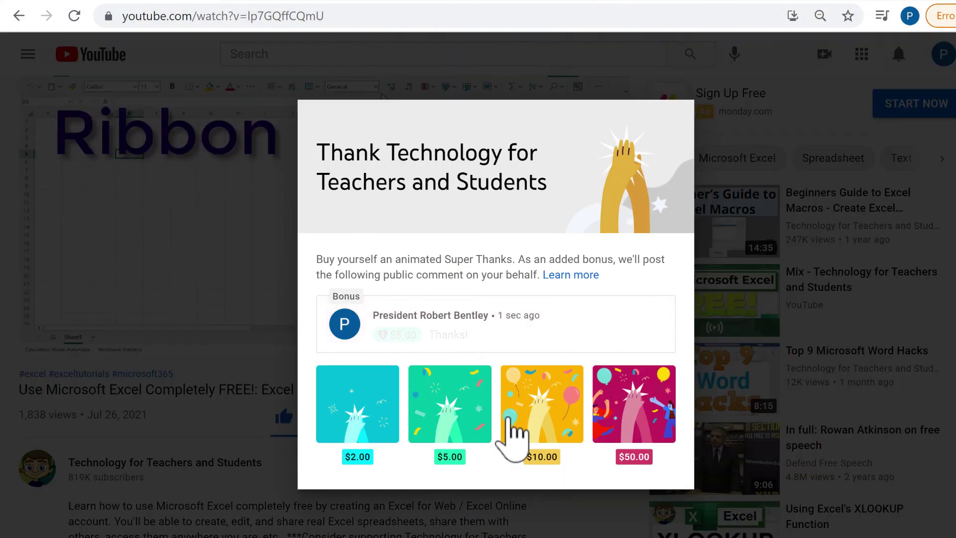